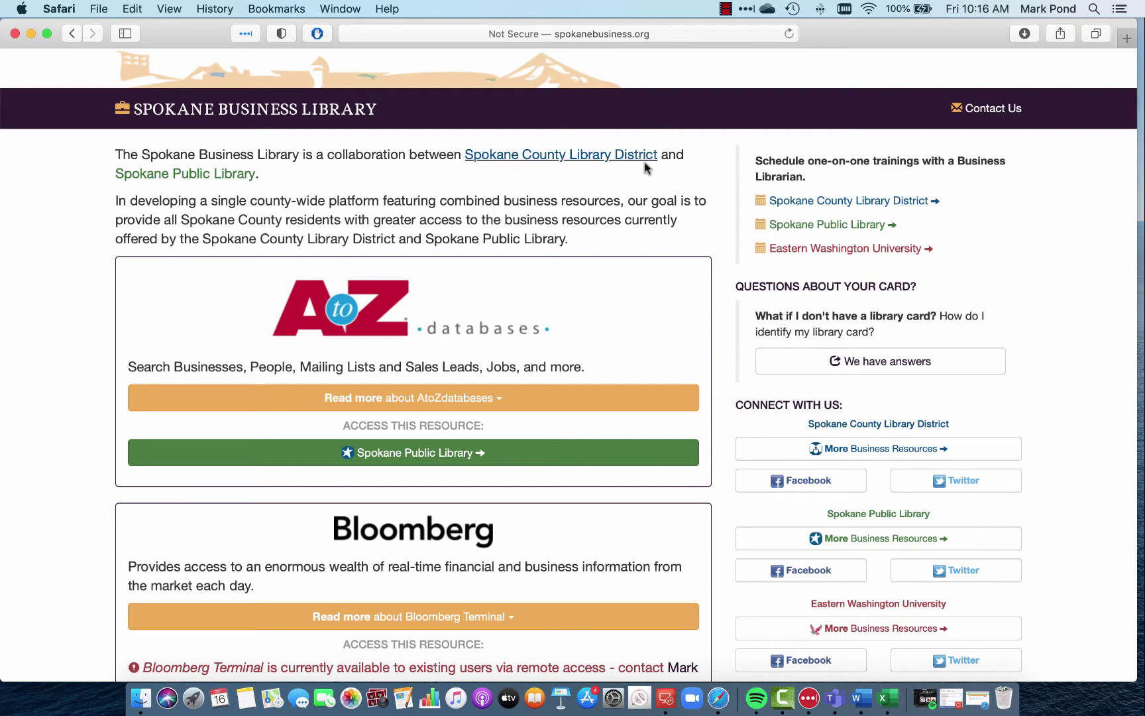
Step: Scroll to the Foundation Directory Online card and enter through the Spokane Public Library access link
scroll(628, 240, down, 10)
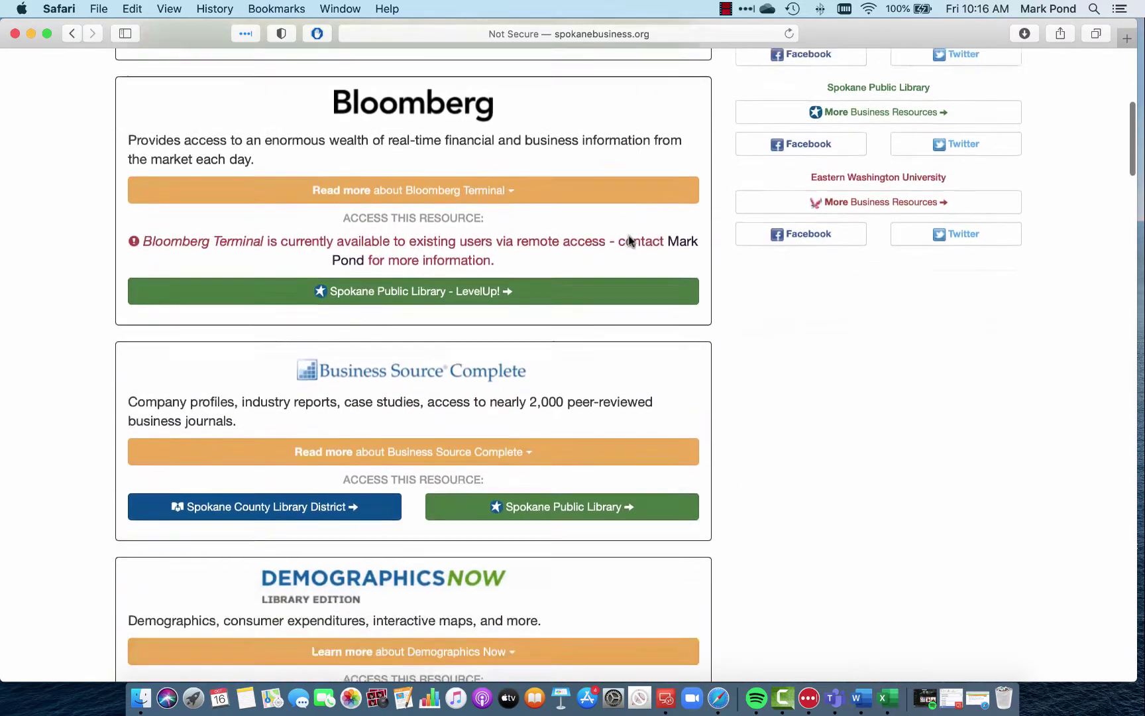
scroll(628, 240, down, 6)
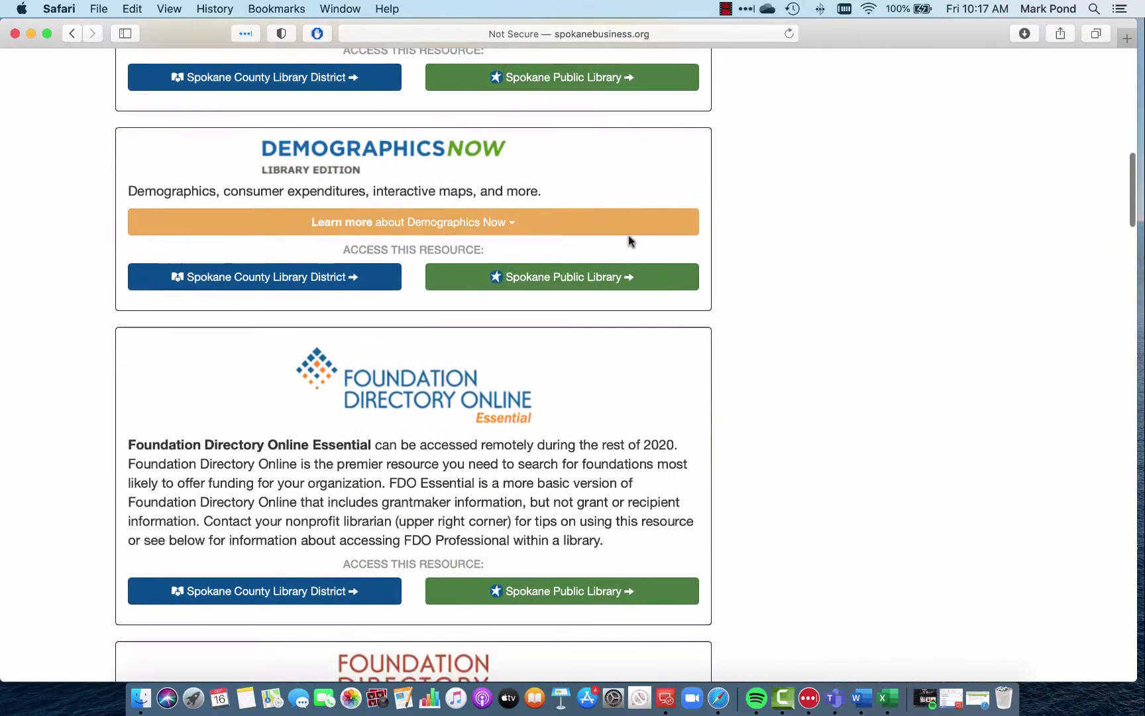
scroll(628, 240, down, 3)
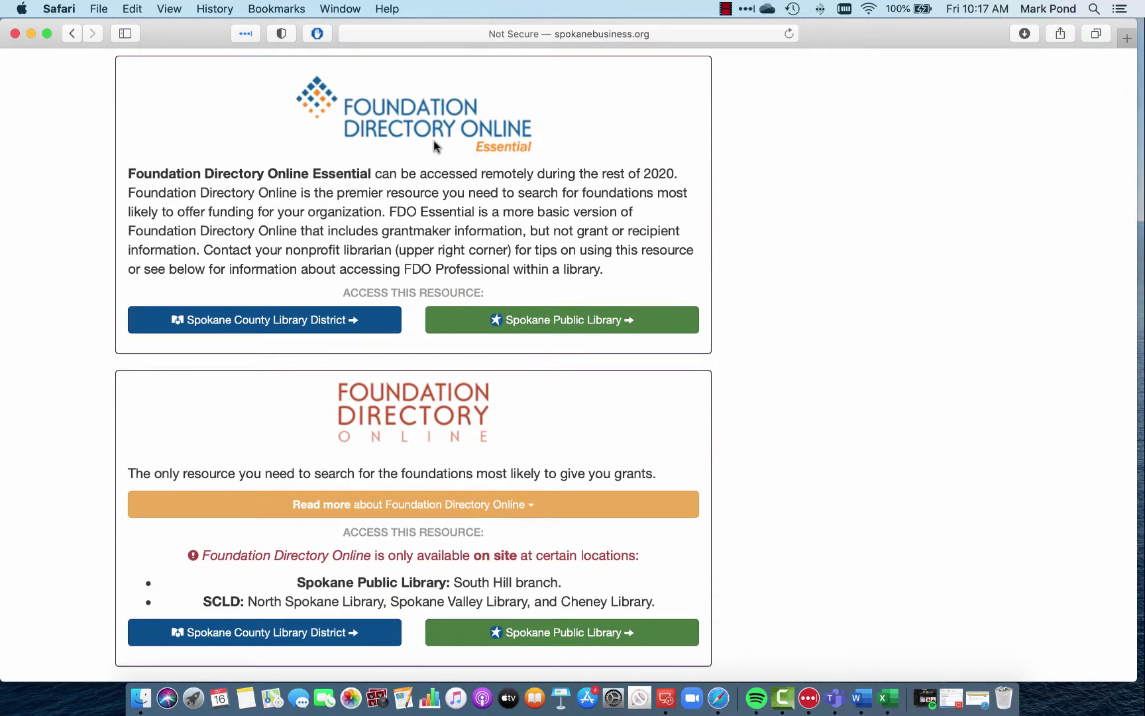
scroll(507, 235, down, 1)
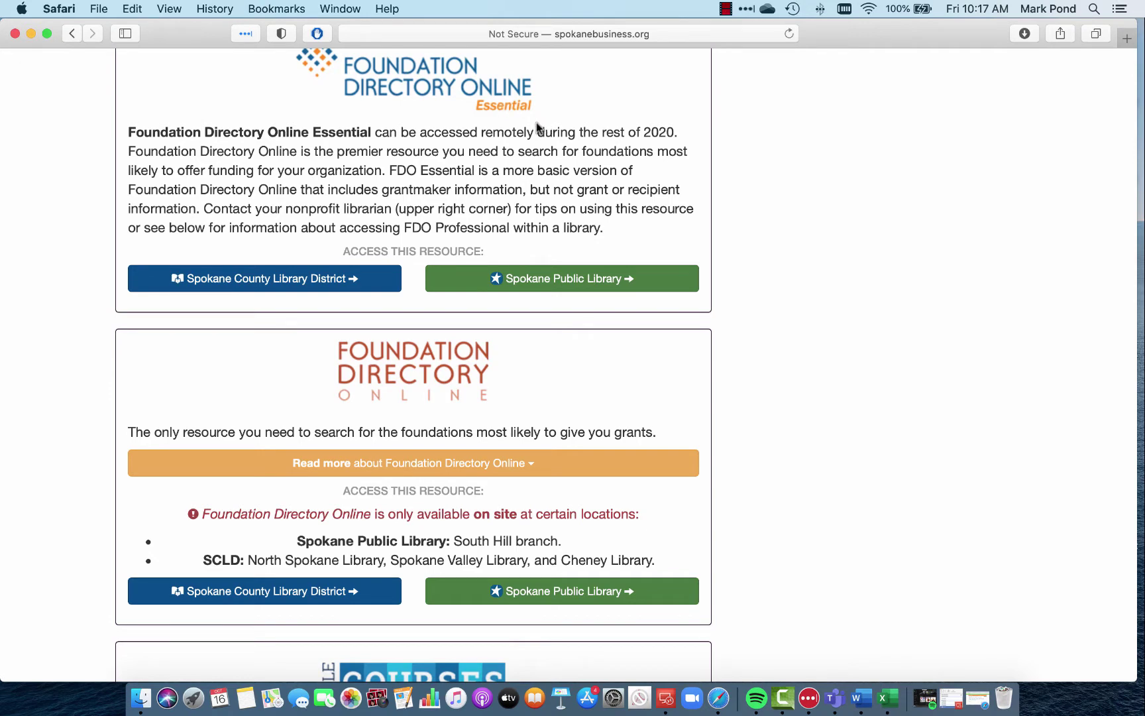
scroll(537, 127, down, 5)
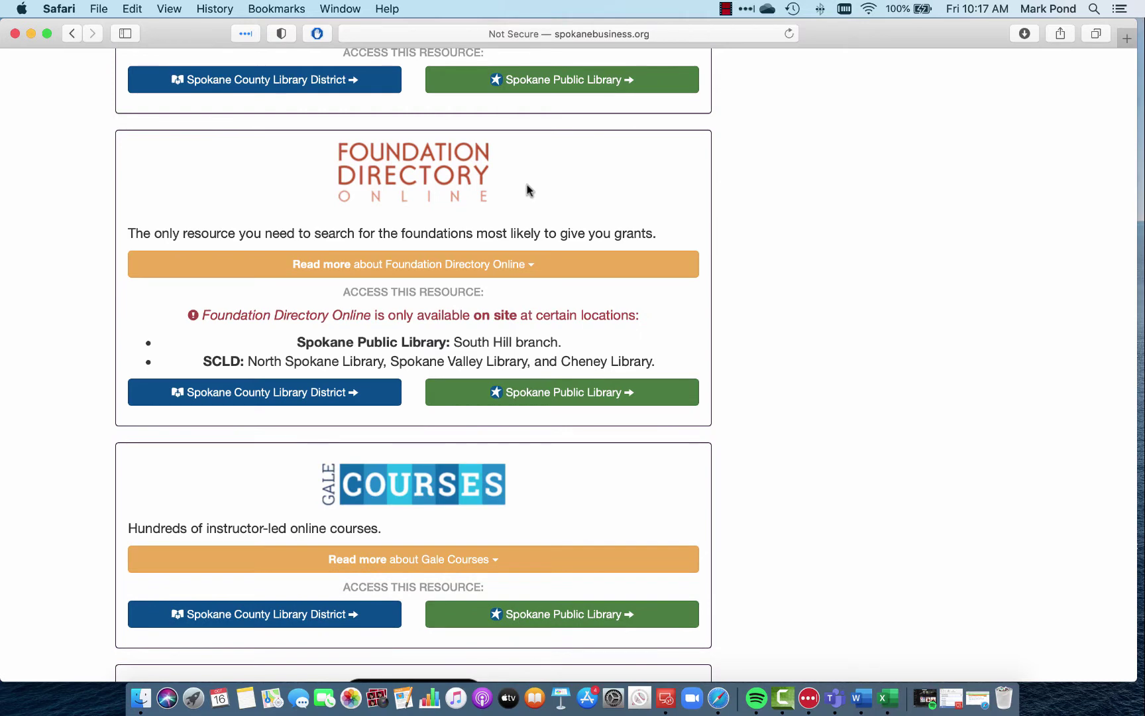
scroll(527, 189, down, 1)
scroll(434, 159, down, 1)
scroll(474, 308, down, 2)
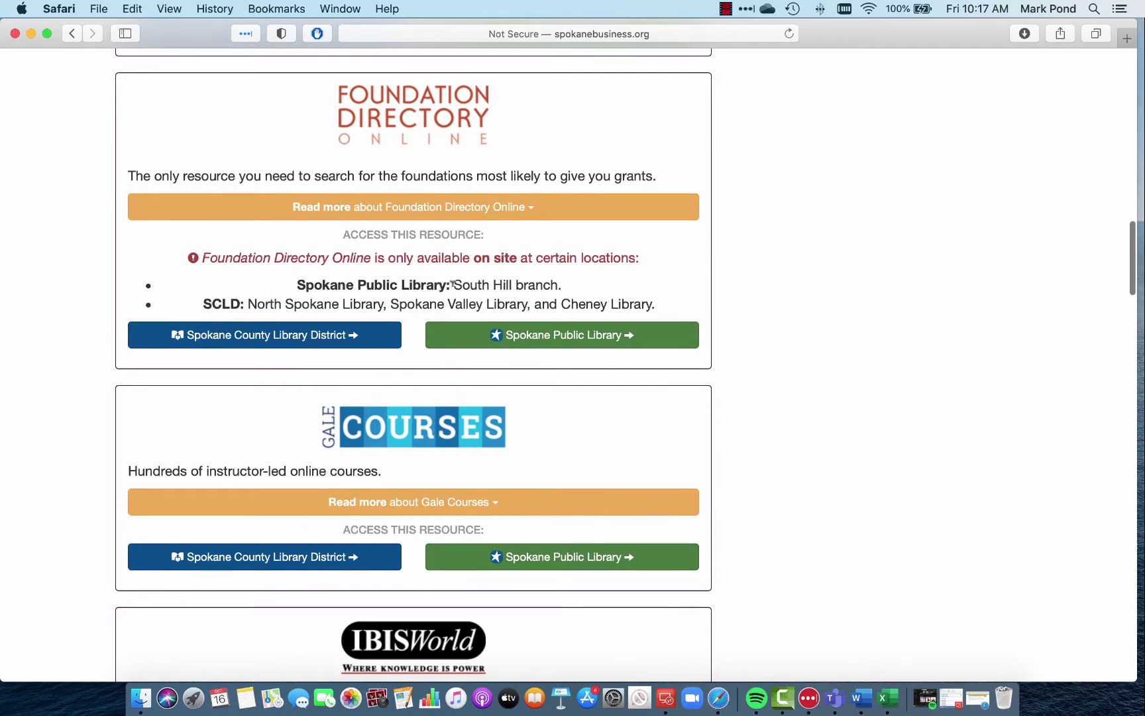
scroll(534, 313, down, 2)
click(556, 308)
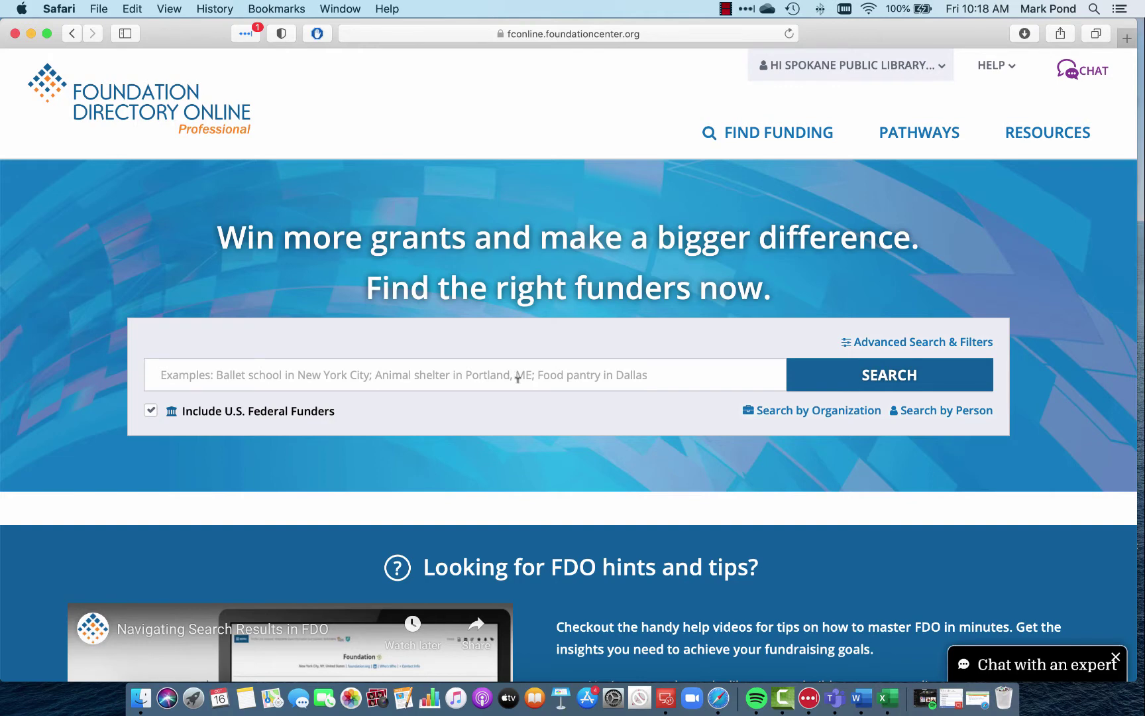
Step: Expand Advanced Search & Filters to show the Subject Area, Geographic Focus and Population Served fields
click(904, 350)
scroll(209, 393, down, 1)
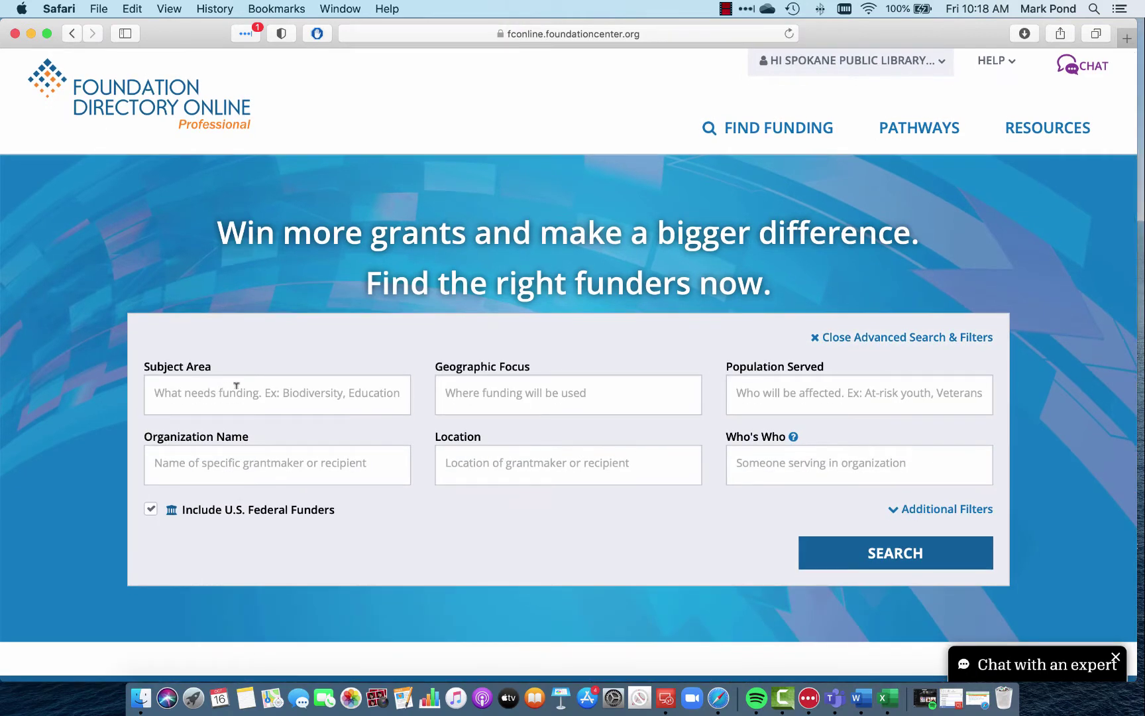
scroll(258, 381, up, 1)
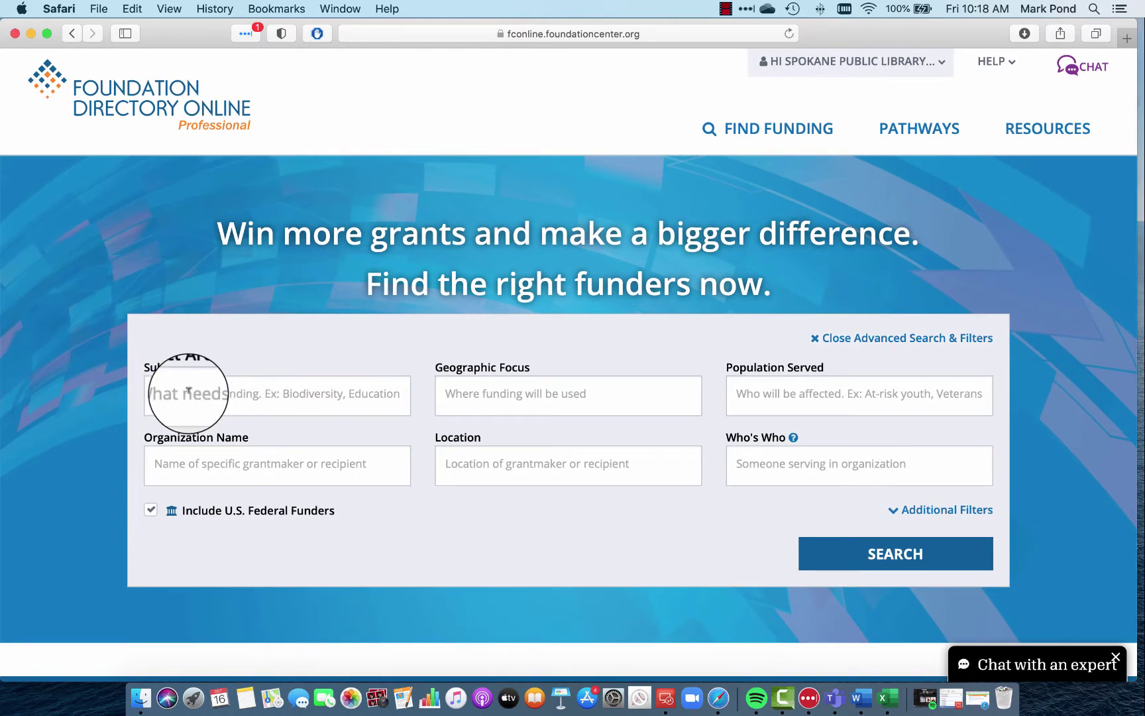
scroll(199, 390, down, 1)
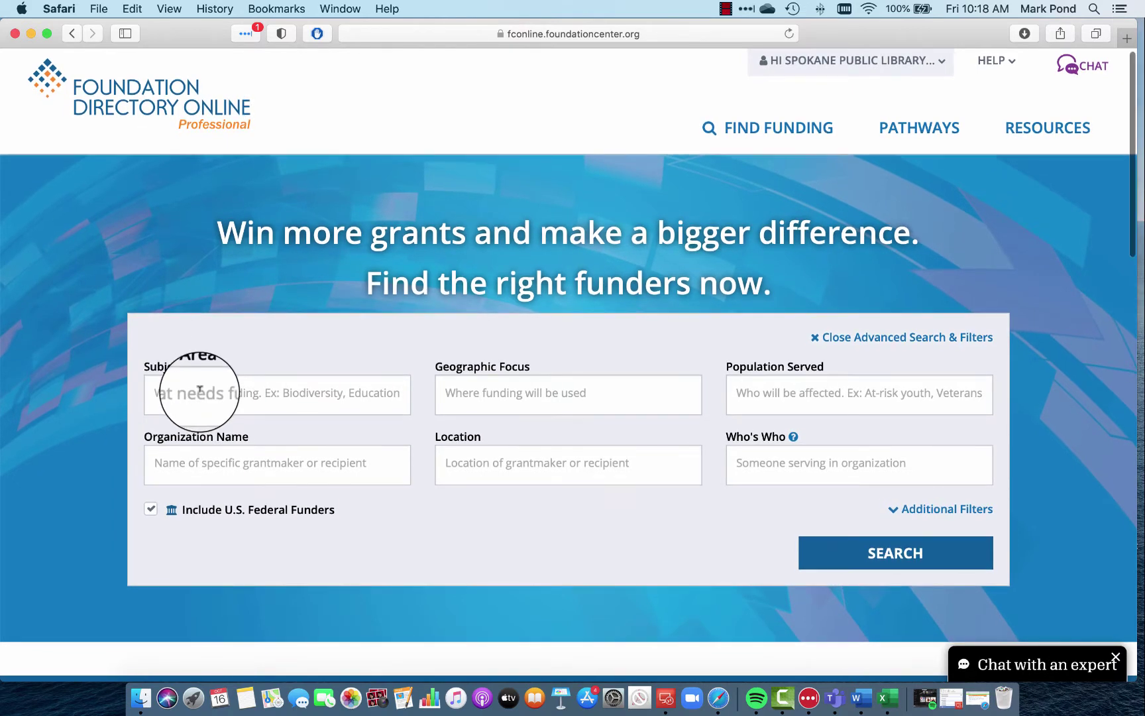
scroll(486, 394, down, 1)
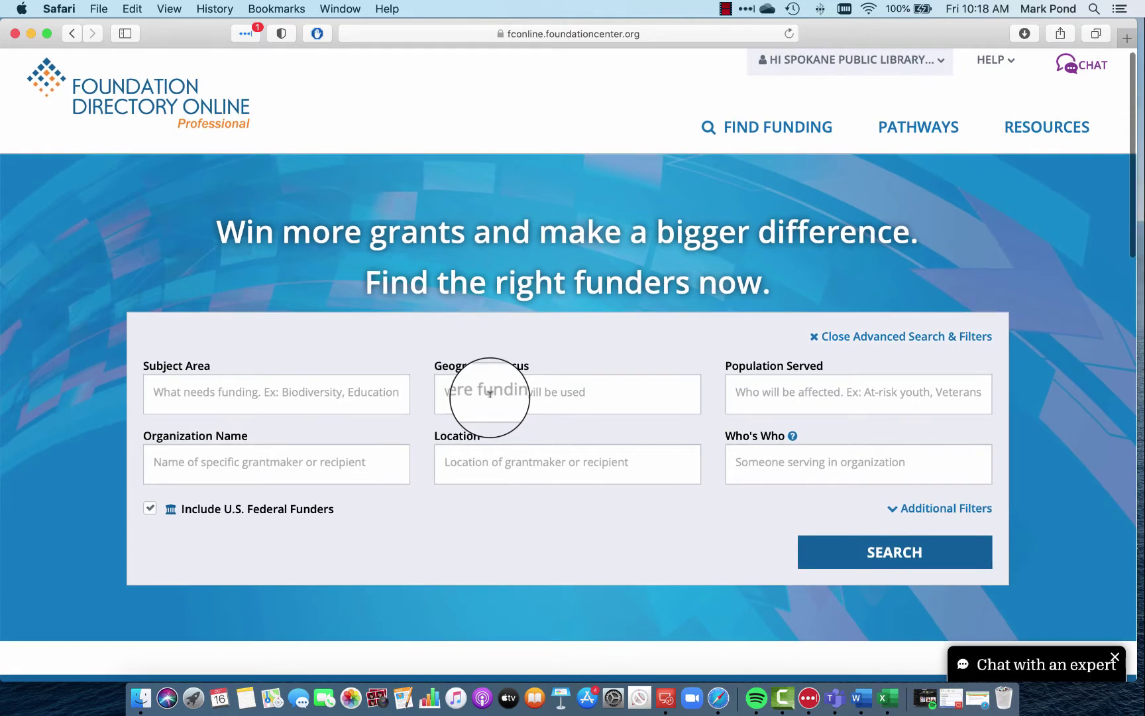
scroll(238, 393, down, 1)
Step: Add Food security from the Agriculture, fishing and forestry category as the subject area
click(238, 393)
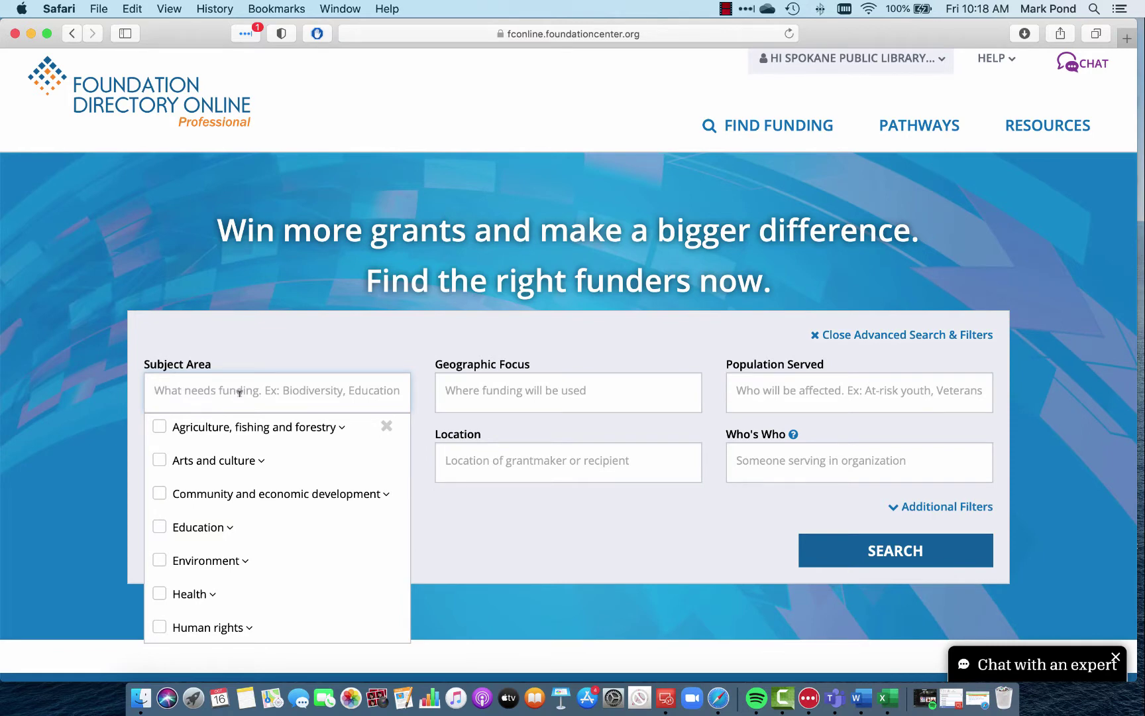
scroll(239, 393, down, 1)
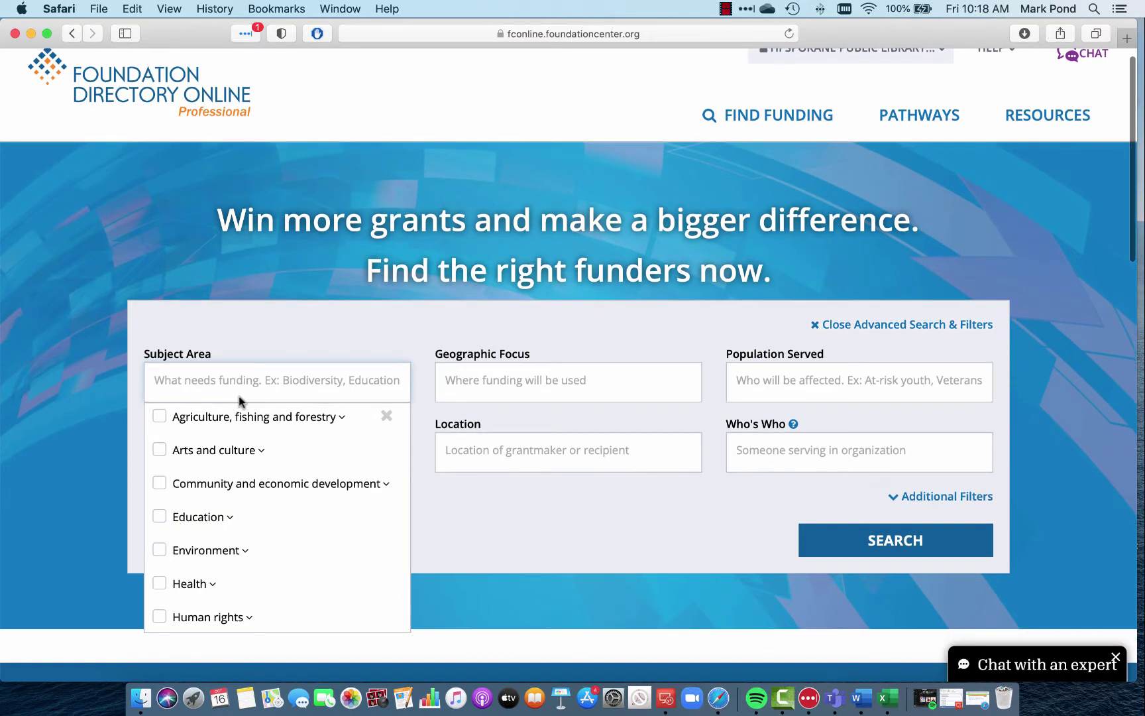
click(294, 419)
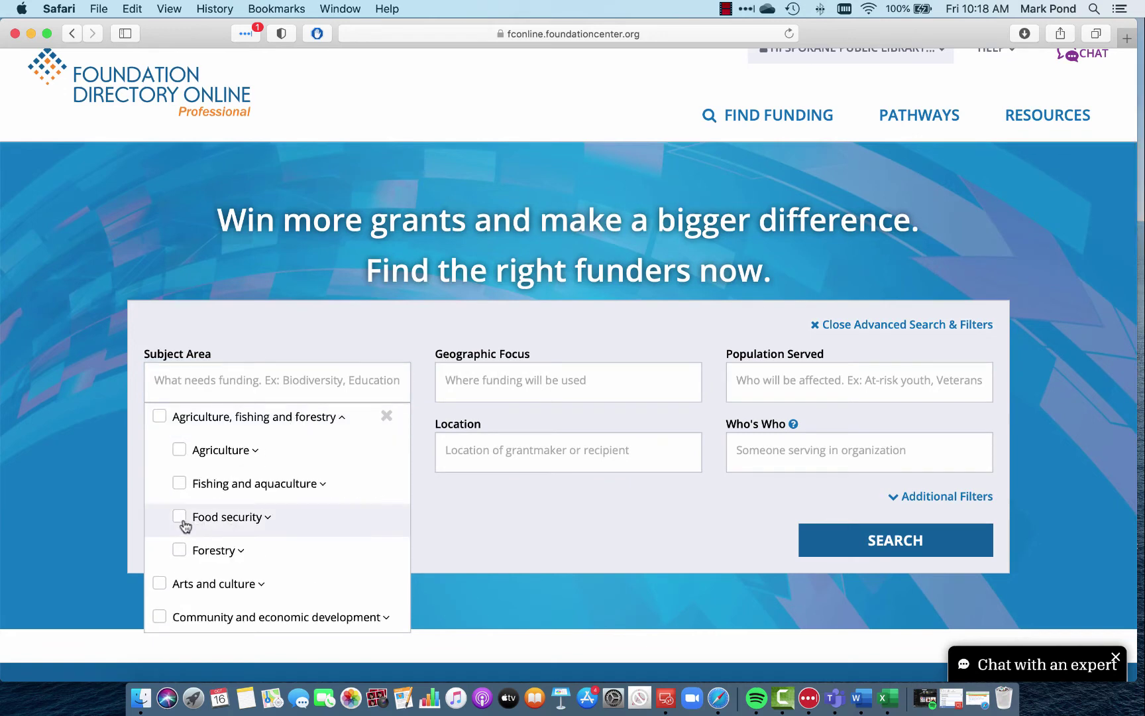
click(180, 516)
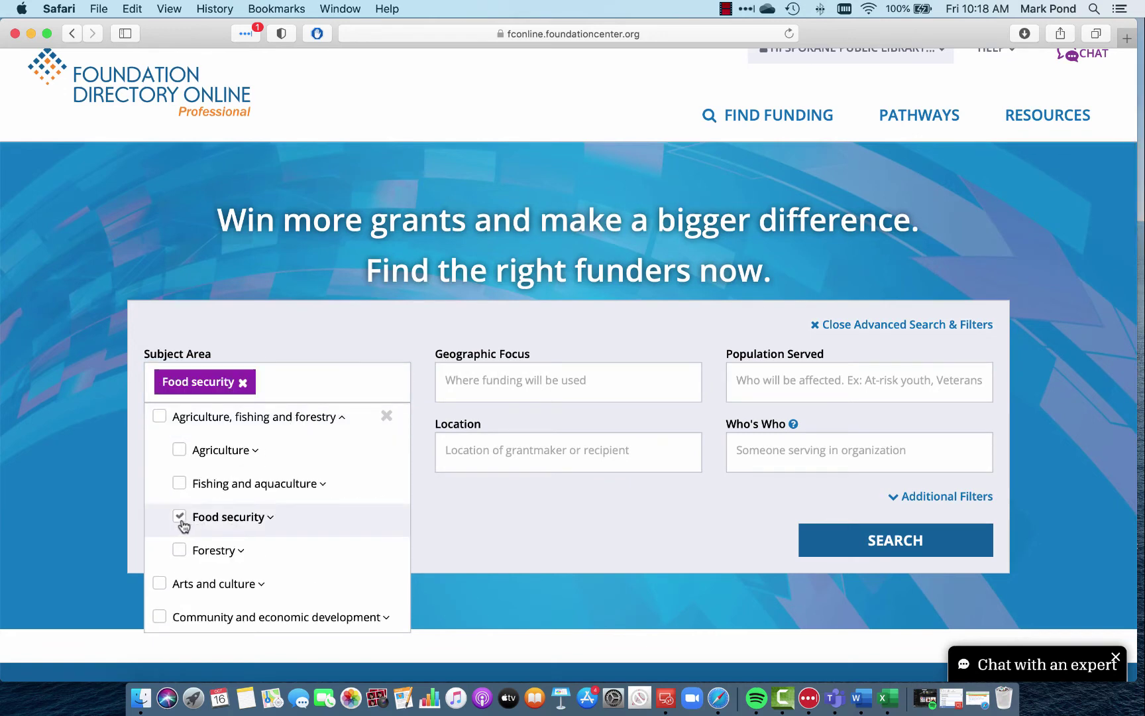
click(270, 518)
scroll(340, 525, down, 3)
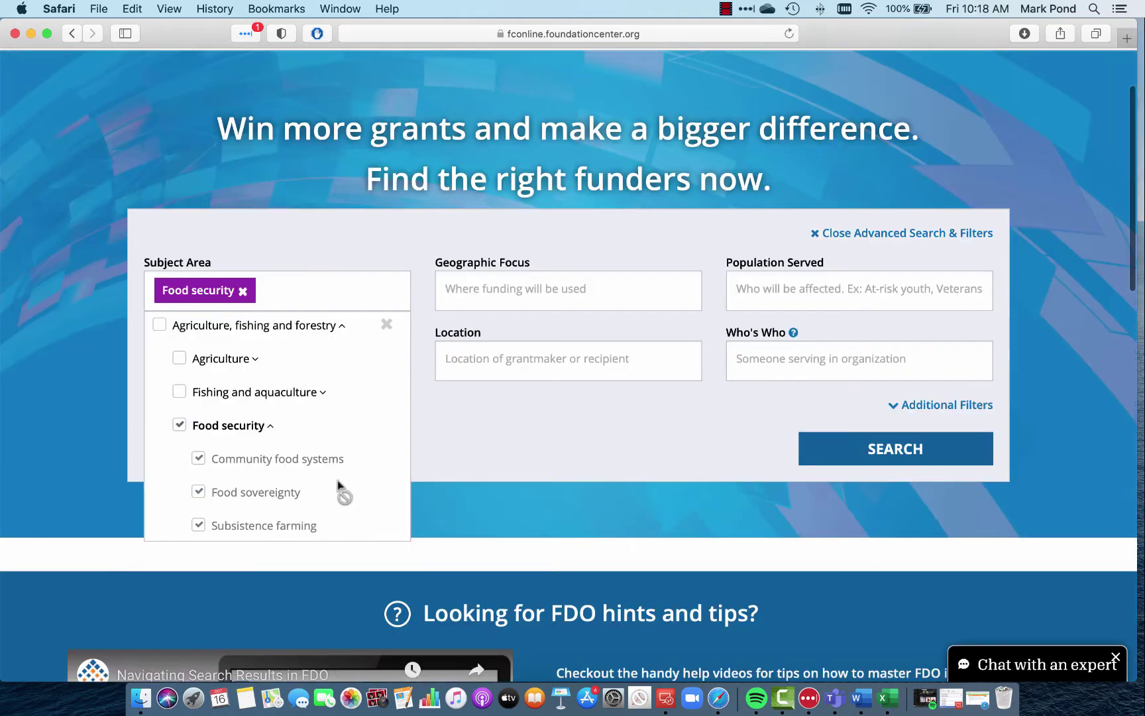
scroll(306, 517, down, 3)
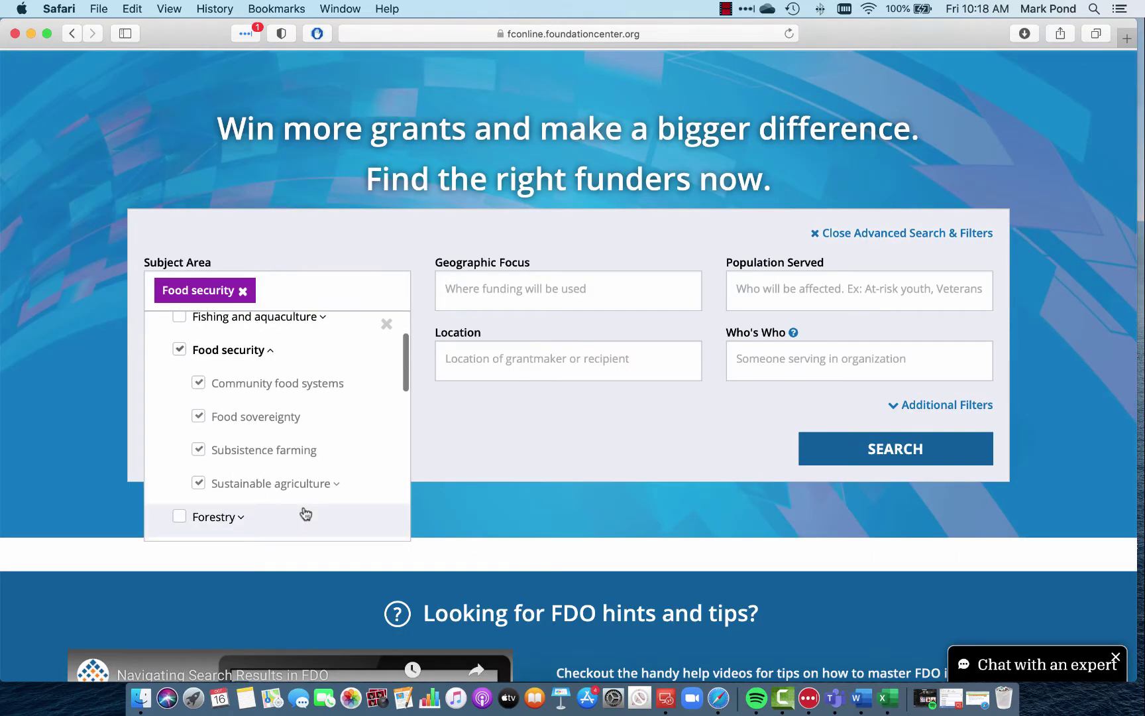
Step: Search for a 'nutrition' subject term, then dismiss the suggestions without adding it
click(314, 298)
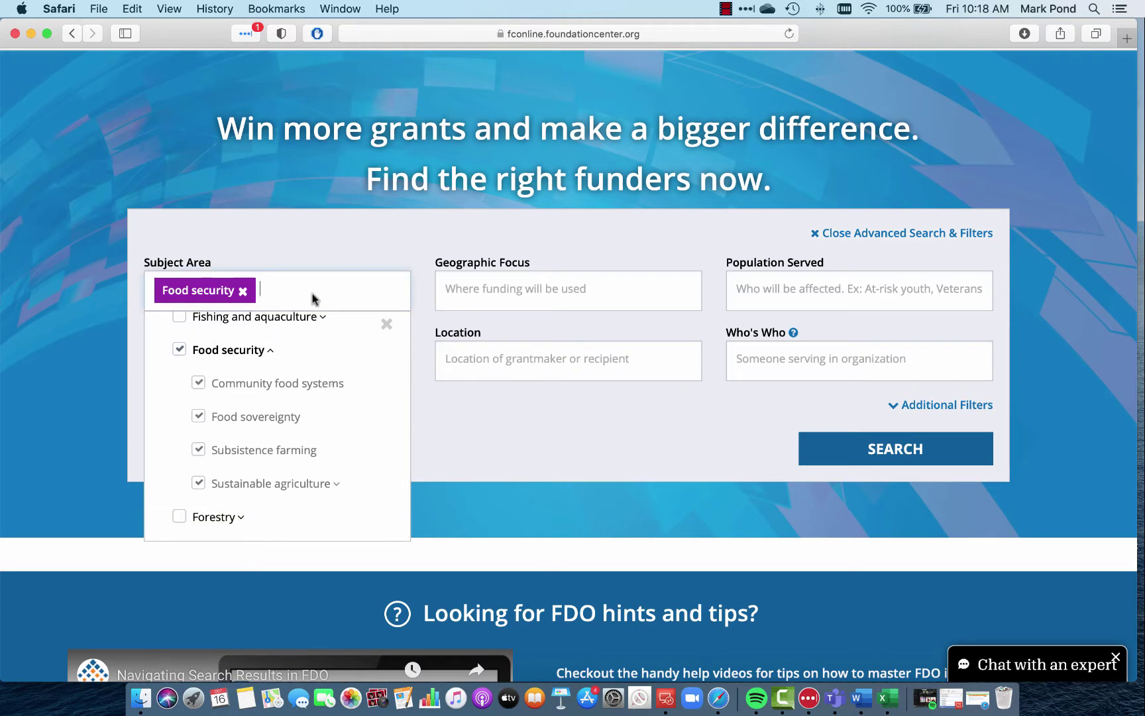
text(nutri)
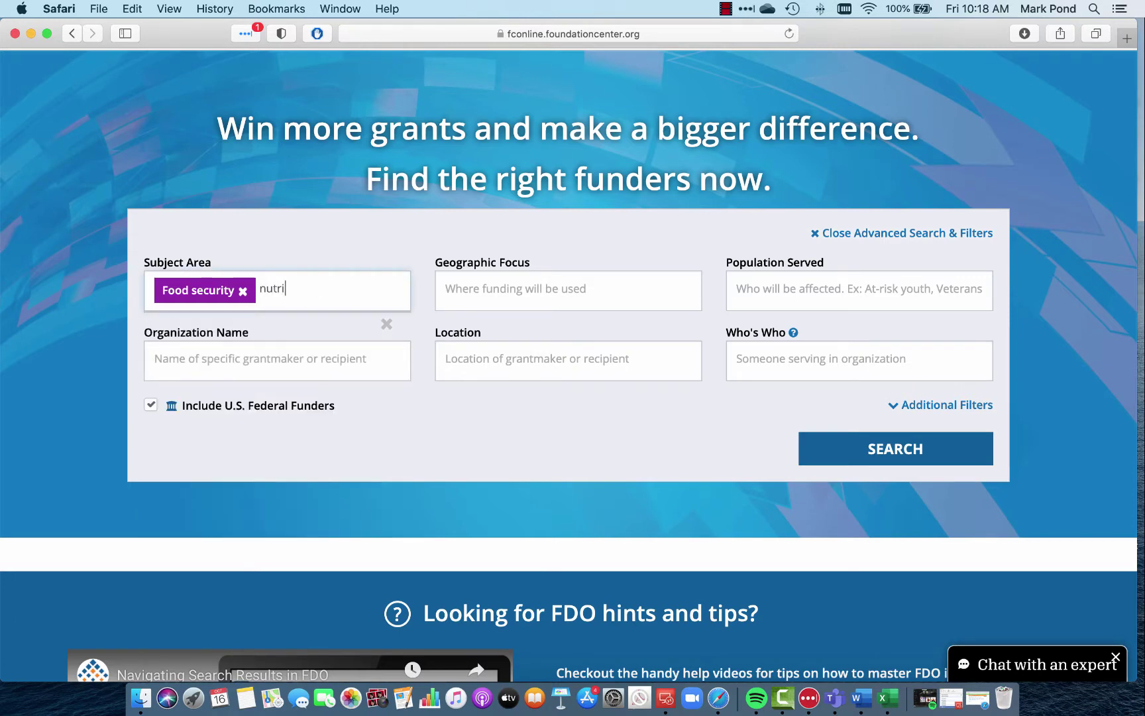
text(tion)
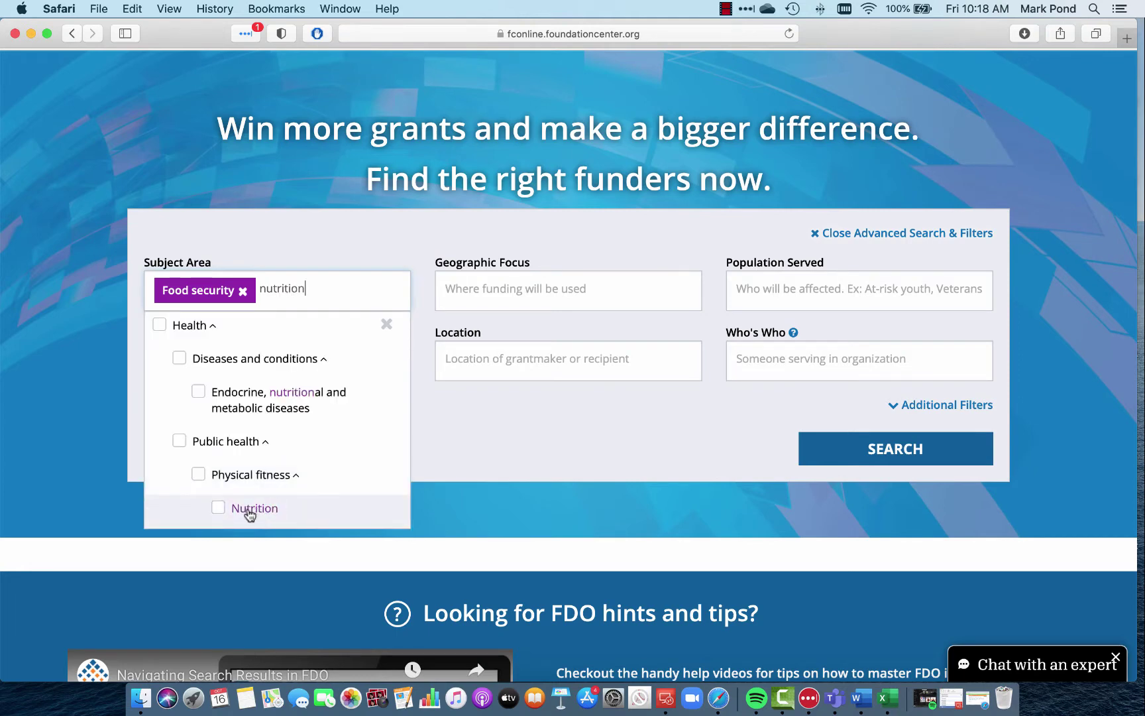
click(452, 446)
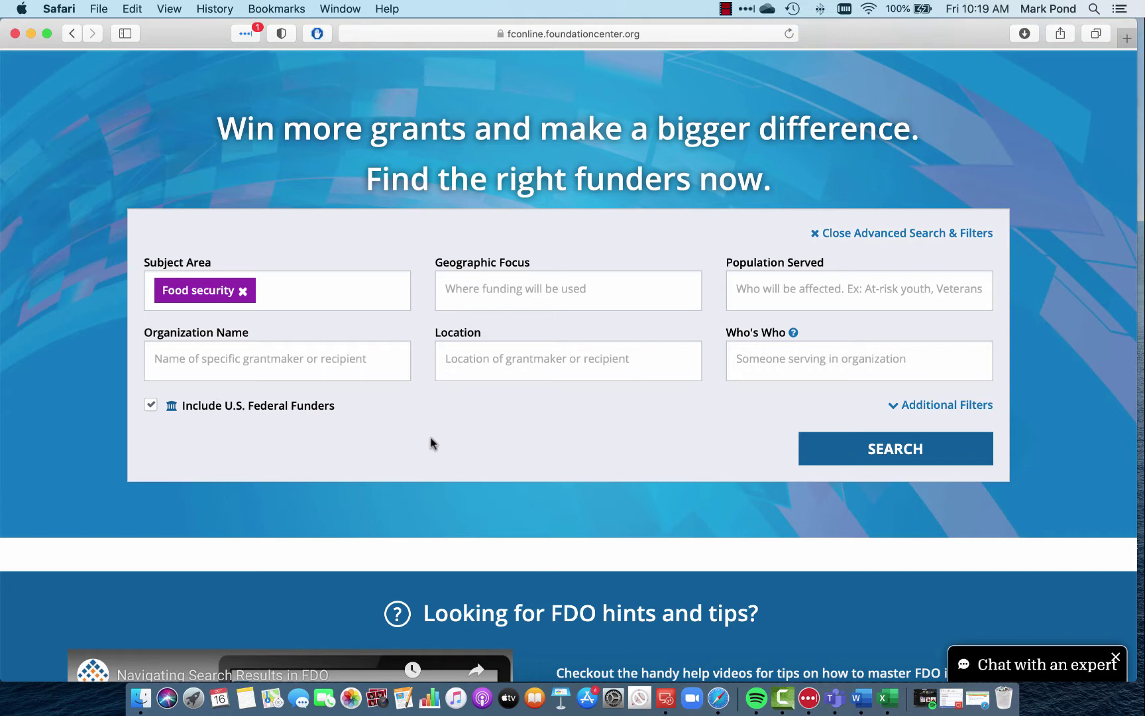
Step: Set the geographic focus to Washington (United States) instead of Spokane, then view Population Served categories
click(492, 287)
text(Spokane)
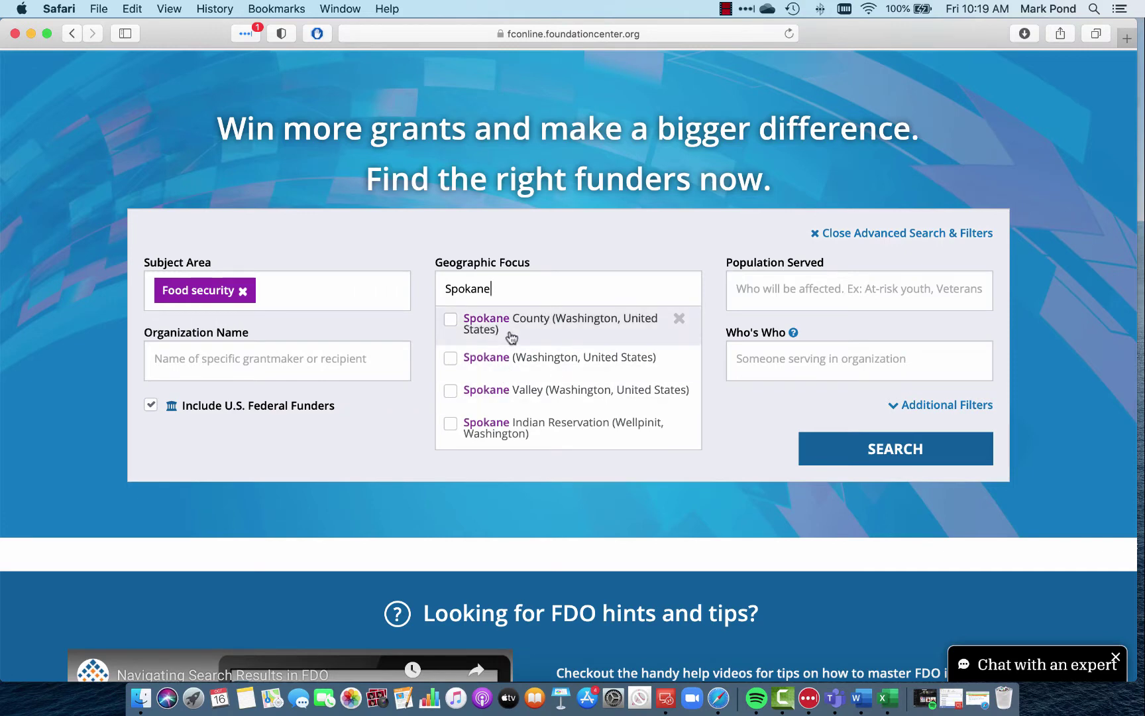
drag(511, 288, 389, 279)
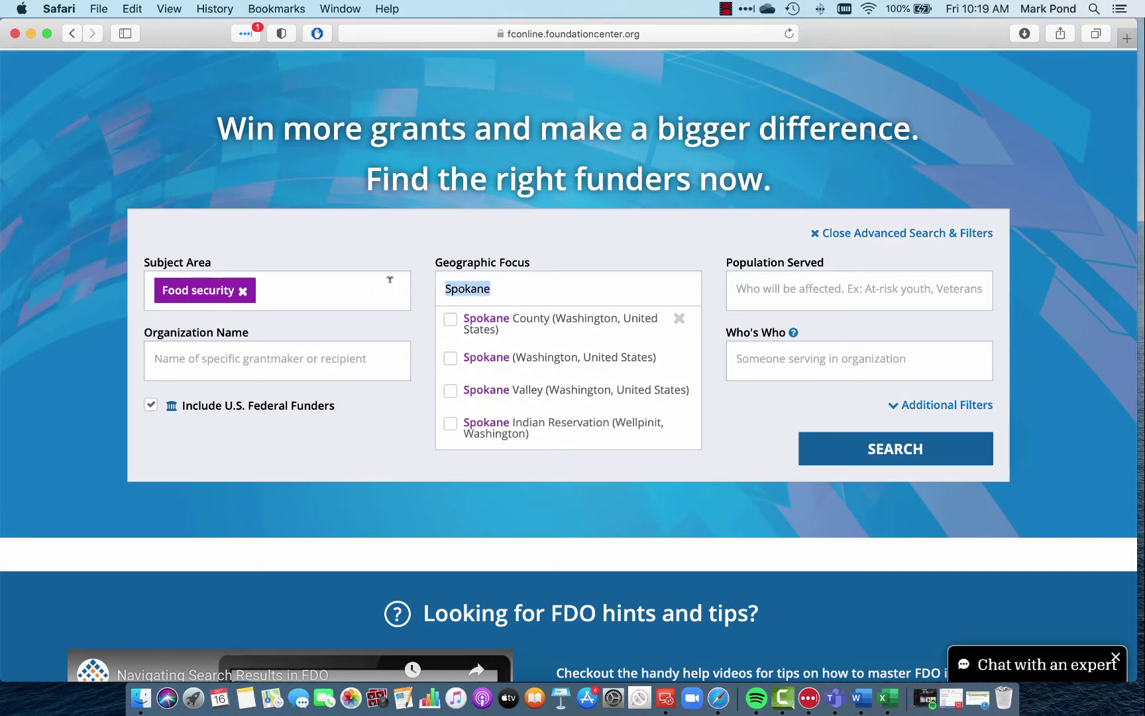
text(Washin)
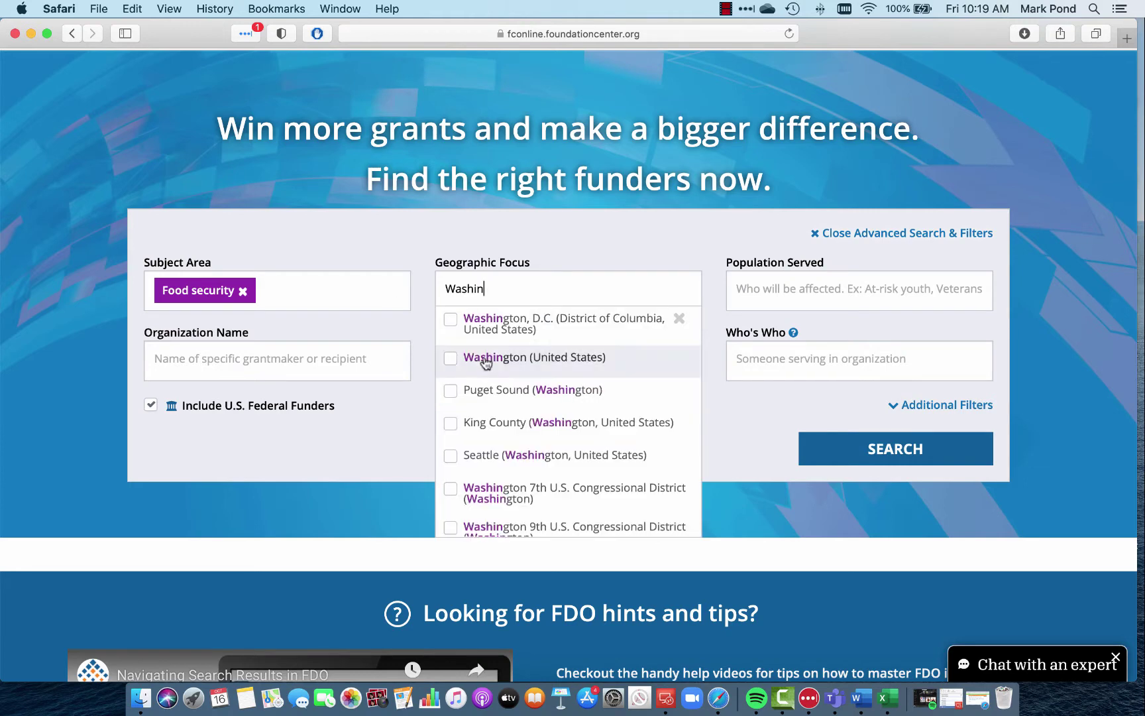
click(485, 361)
click(643, 260)
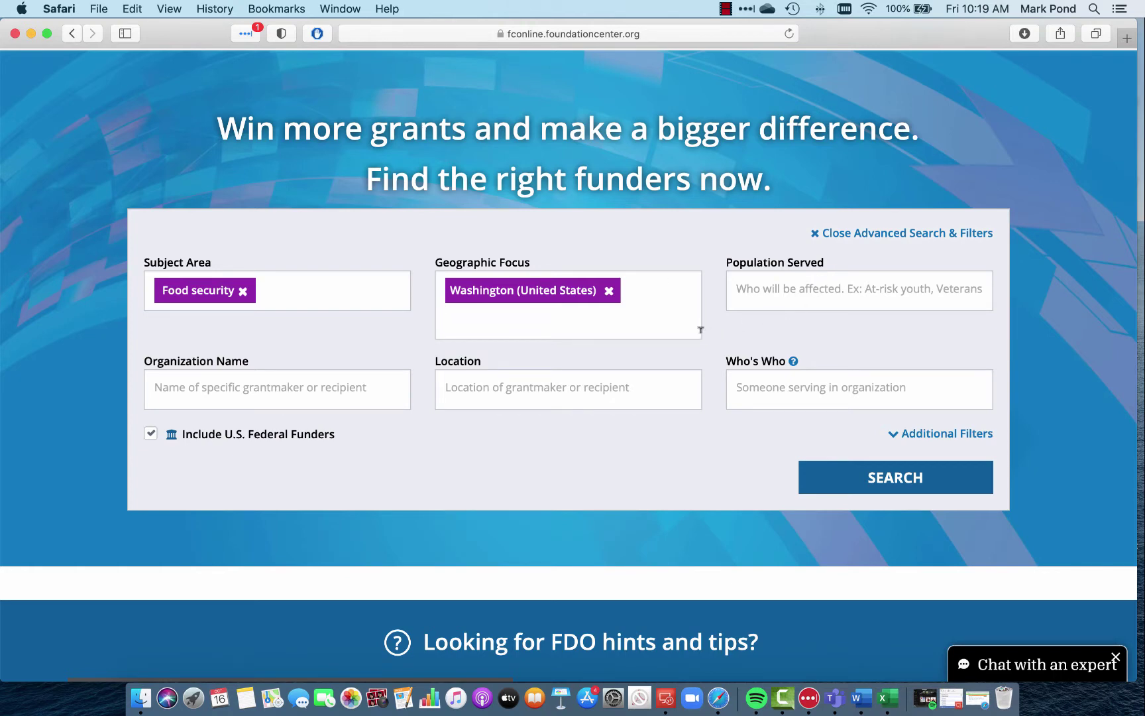
click(794, 287)
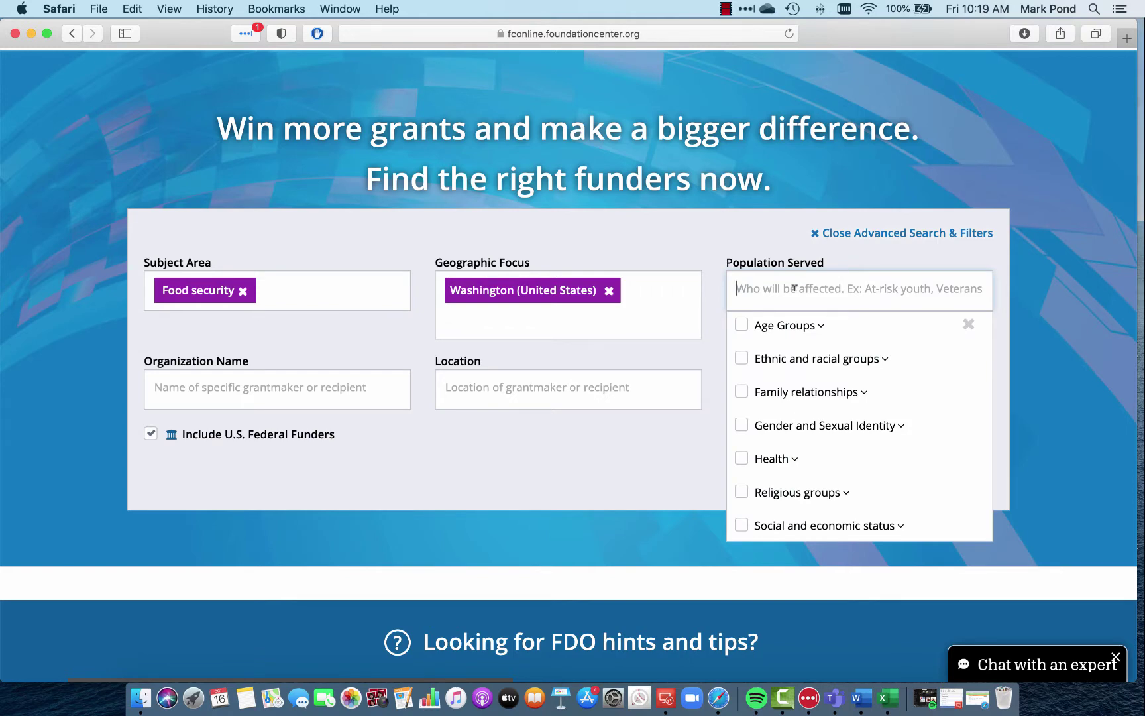
Step: Close the Population Served dropdown, leaving population served empty
click(621, 350)
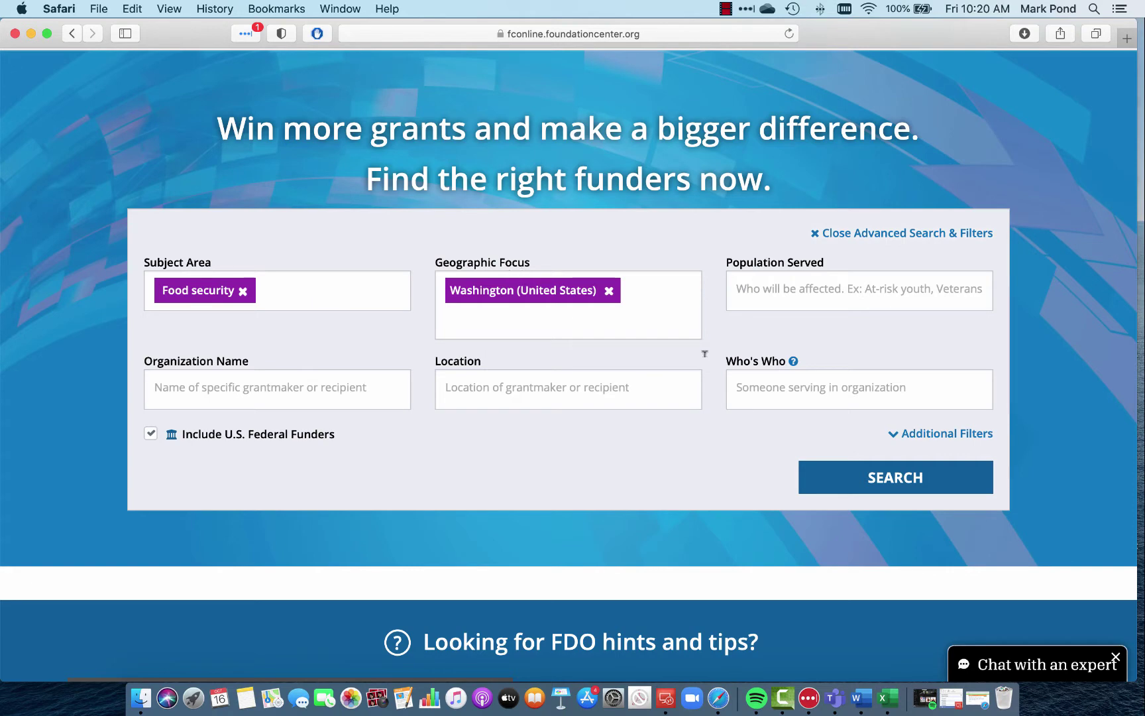
Step: Run the Food security, Washington search, browse the 404 grantmakers, and open Seattle Foundation
click(860, 481)
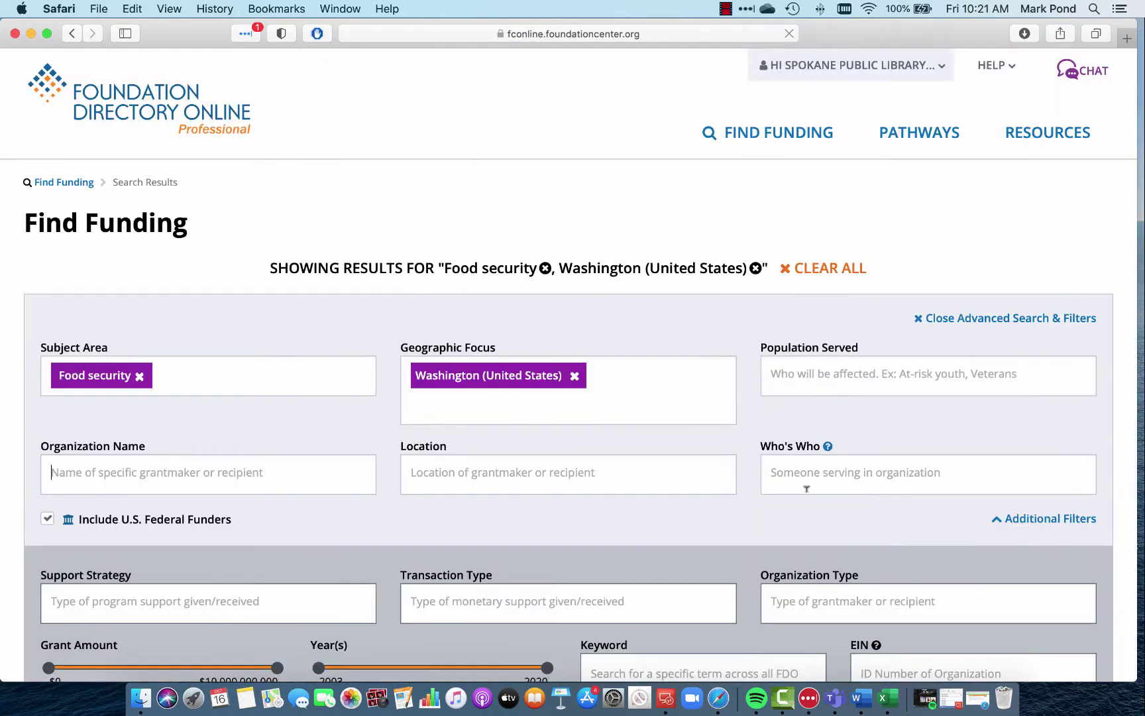
scroll(1125, 516, down, 7)
scroll(1127, 520, down, 3)
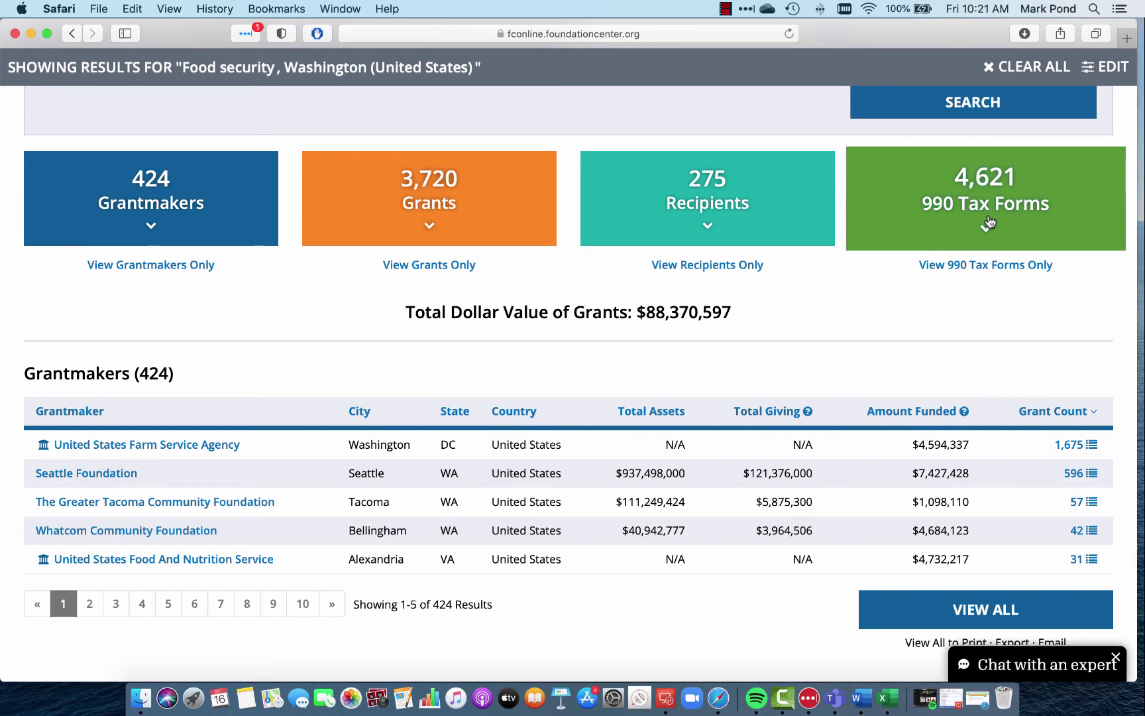
scroll(652, 299, up, 10)
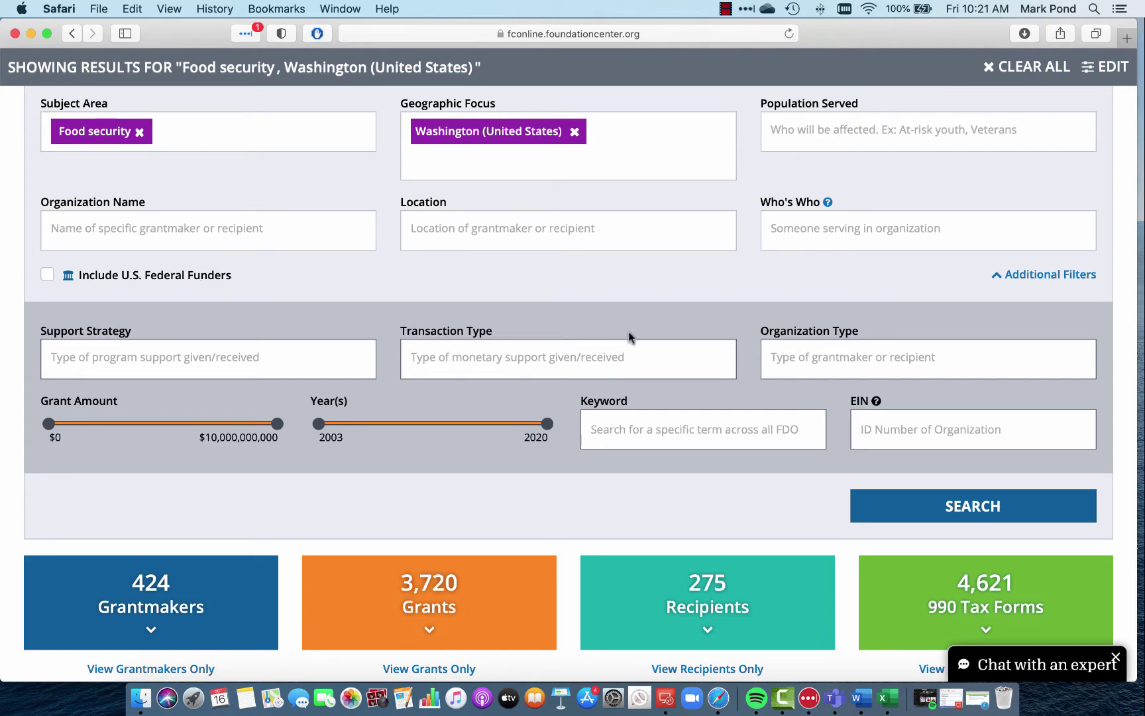
scroll(628, 338, down, 5)
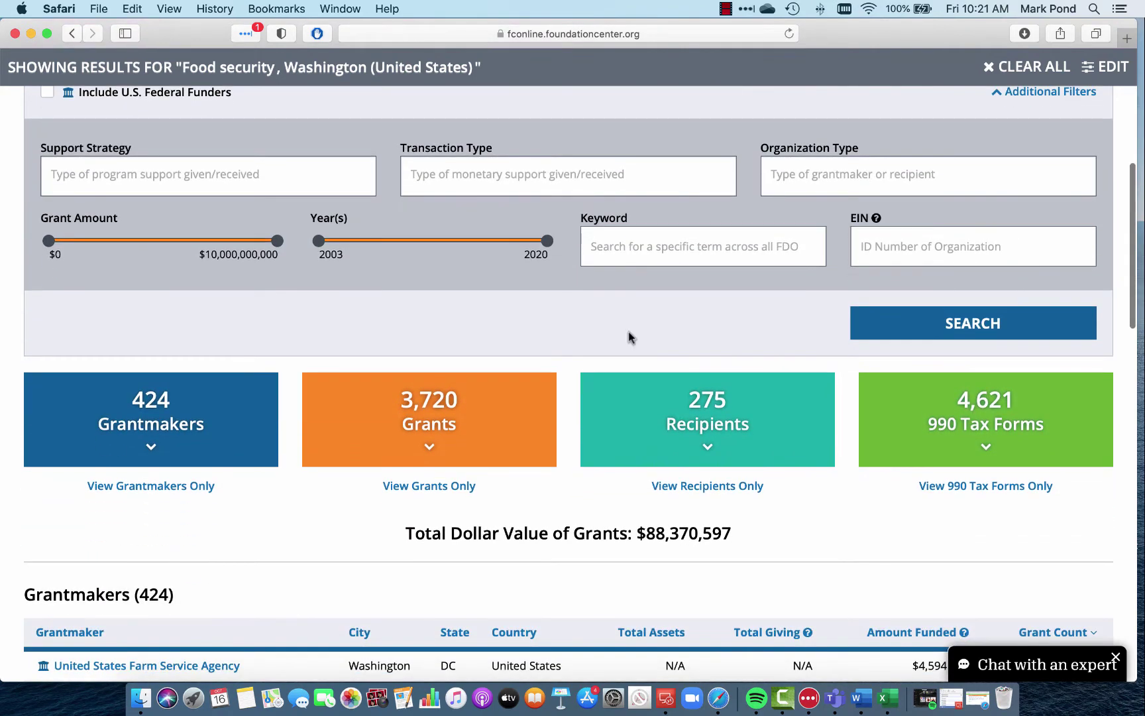
scroll(629, 337, down, 5)
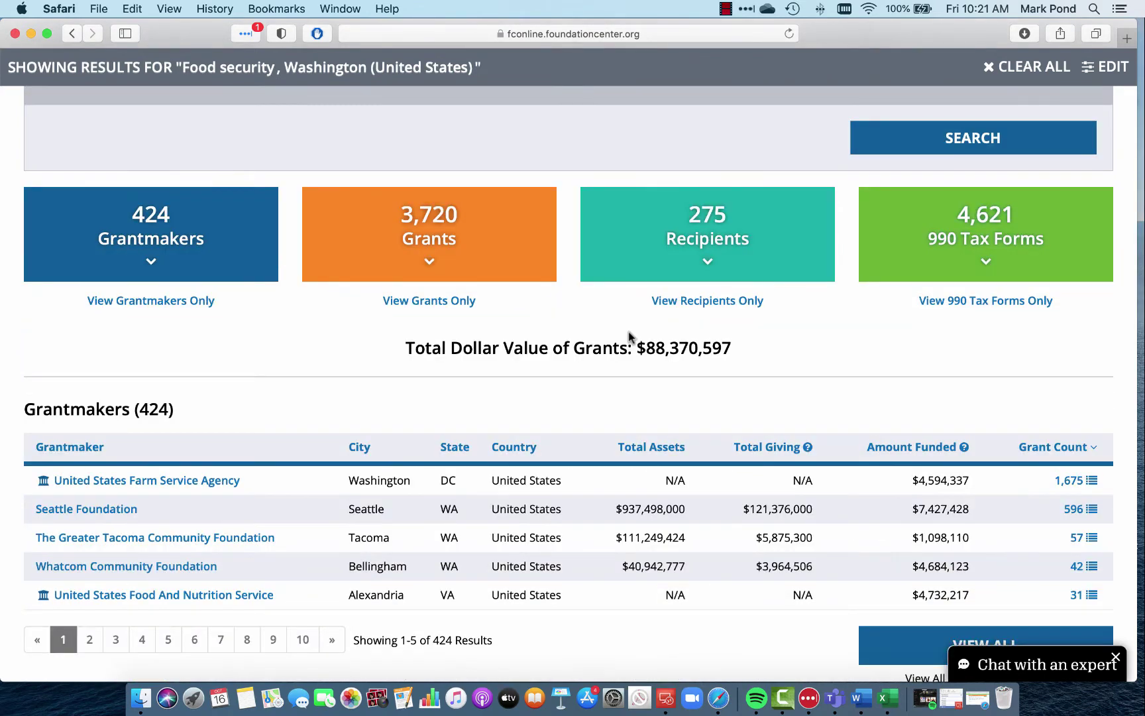
scroll(628, 332, down, 2)
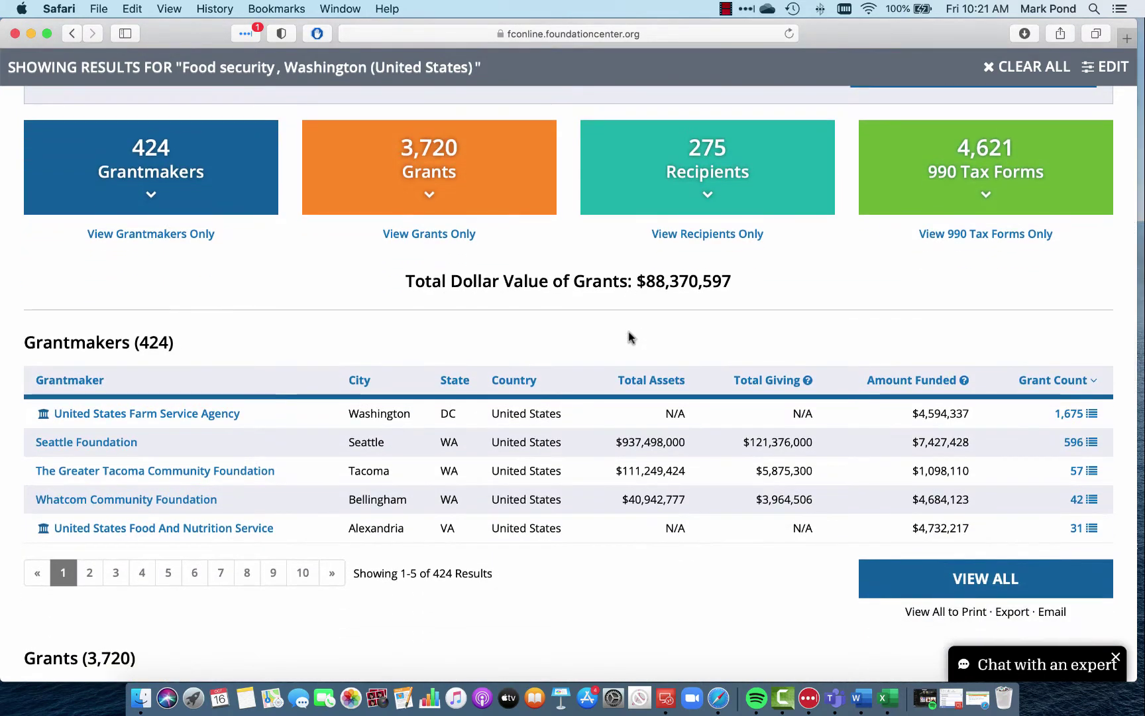
scroll(741, 320, up, 3)
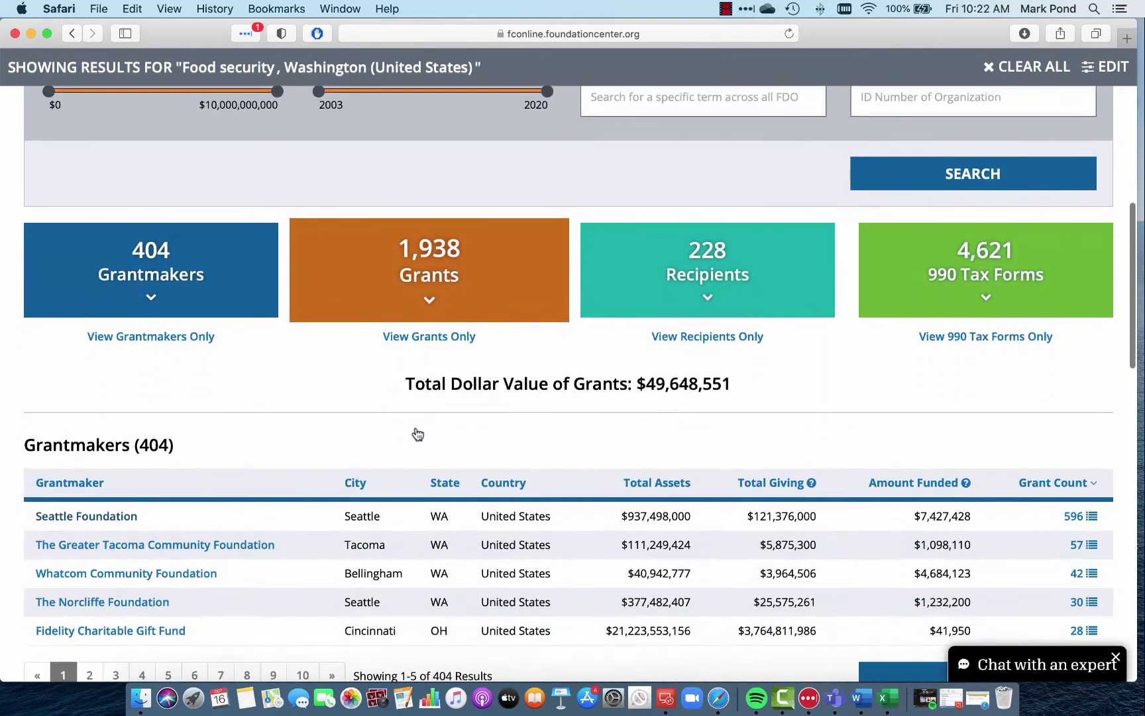
scroll(417, 430, down, 5)
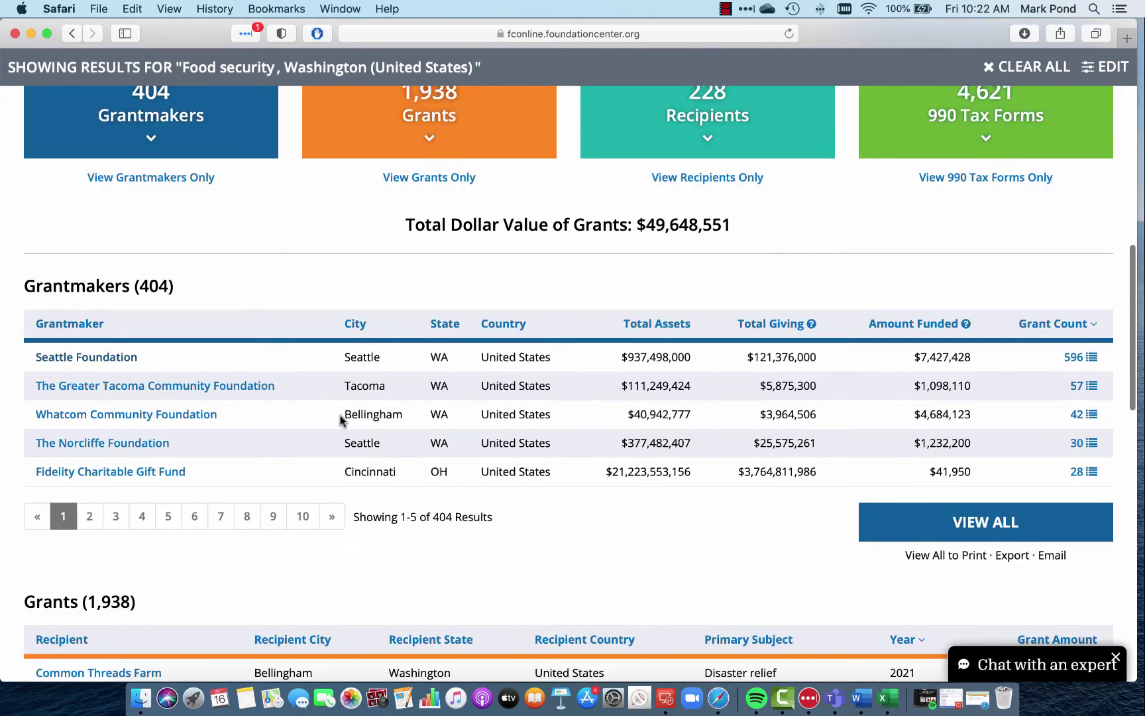
scroll(340, 415, down, 3)
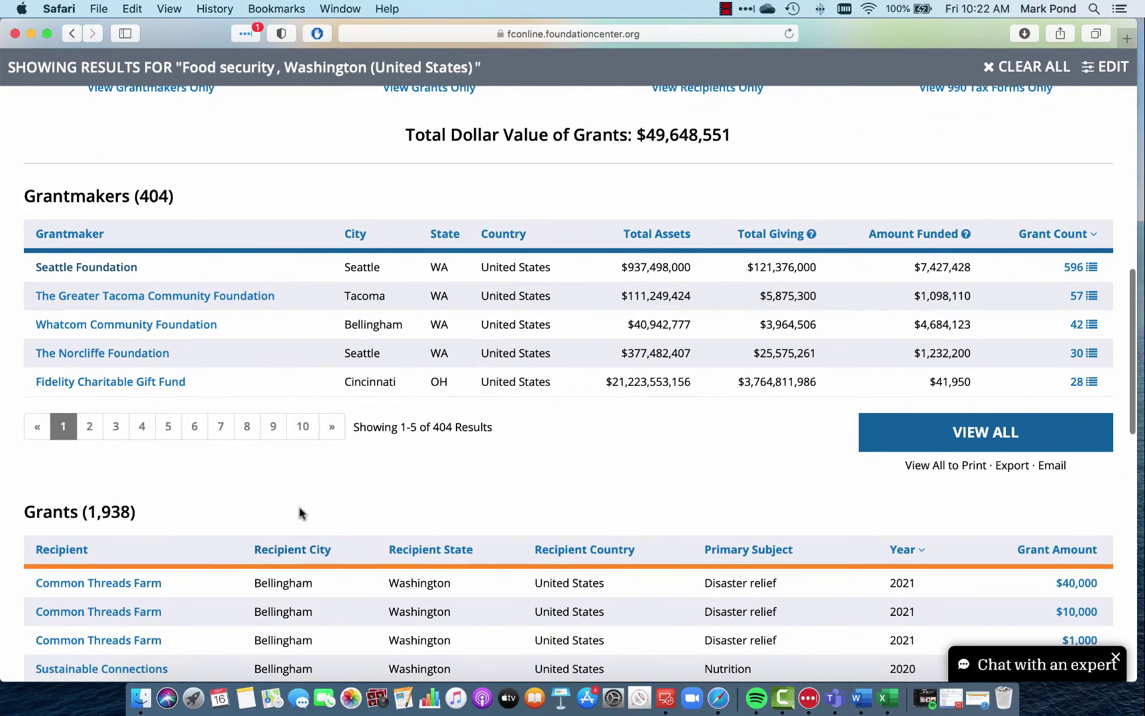
scroll(301, 510, up, 4)
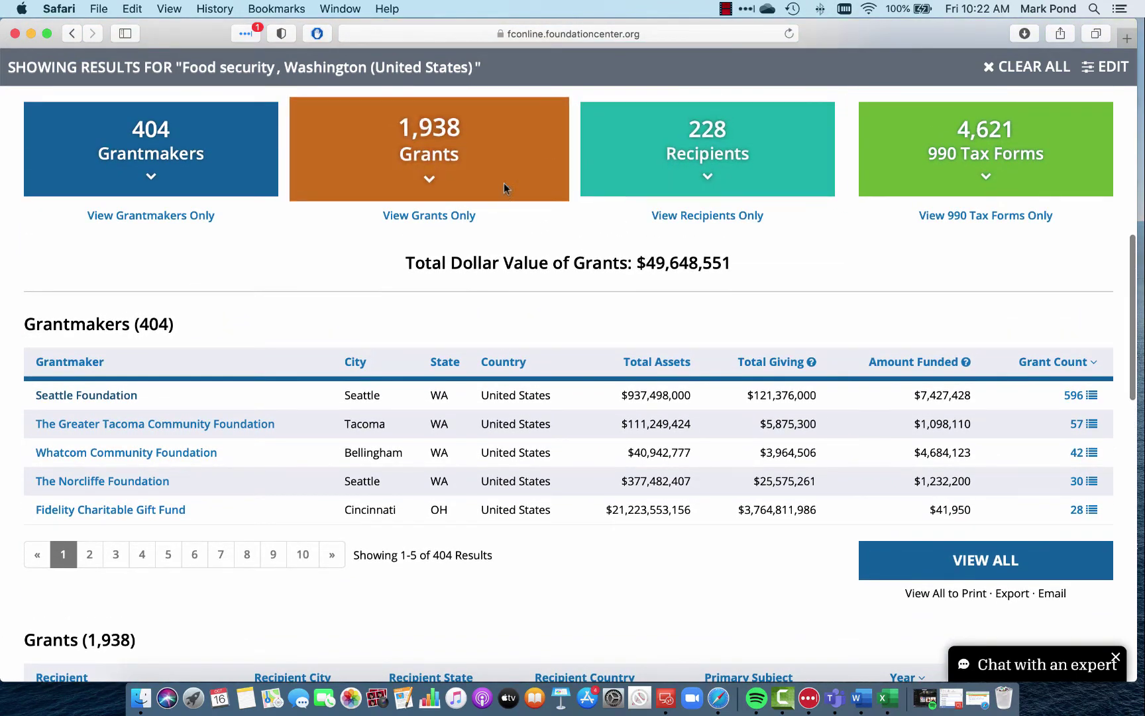
click(77, 396)
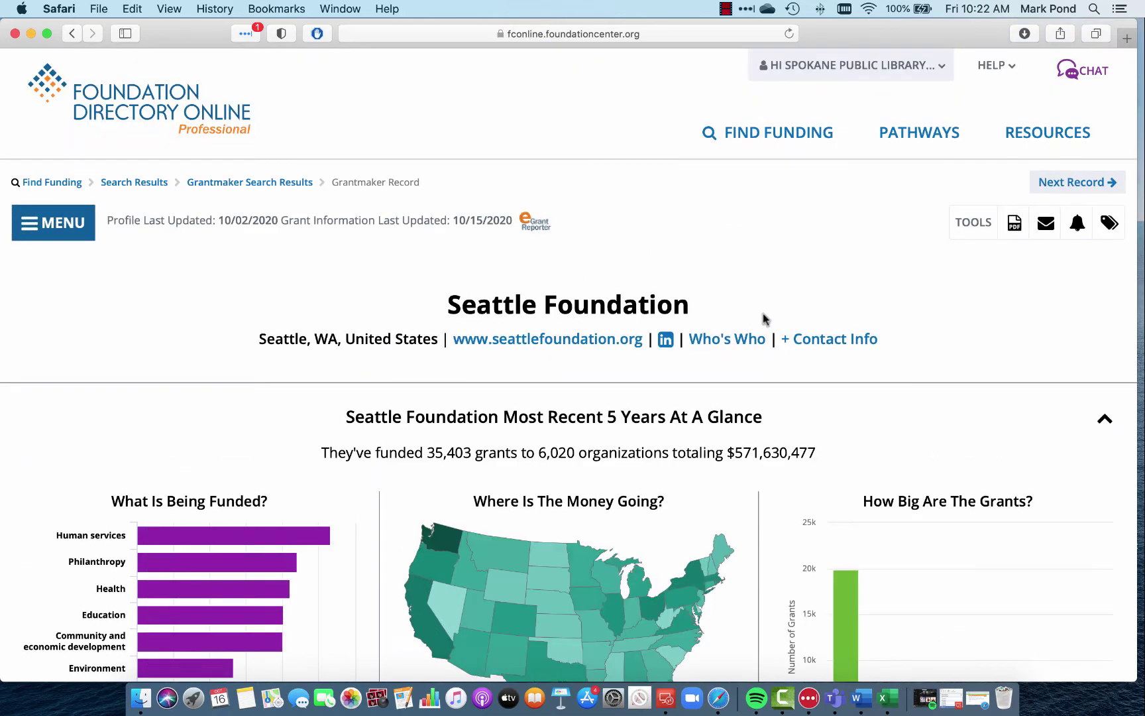
Step: Scroll the Seattle Foundation record down to its Most Recent 5 Years At A Glance charts
scroll(894, 309, down, 2)
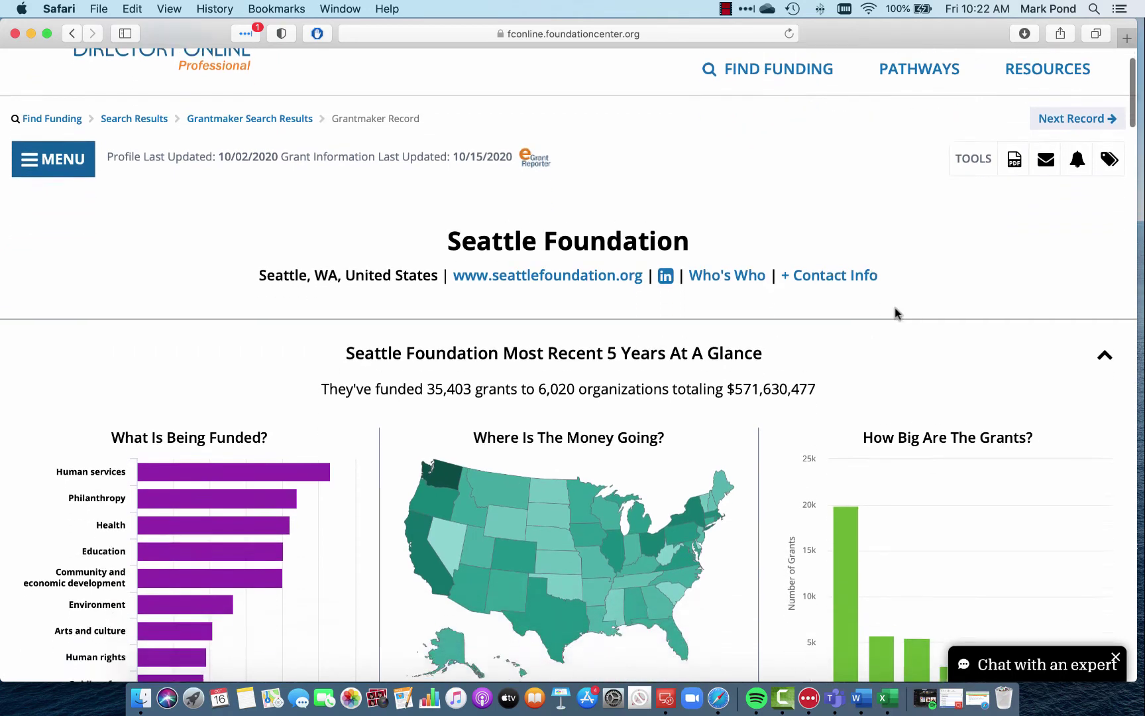
scroll(896, 309, down, 5)
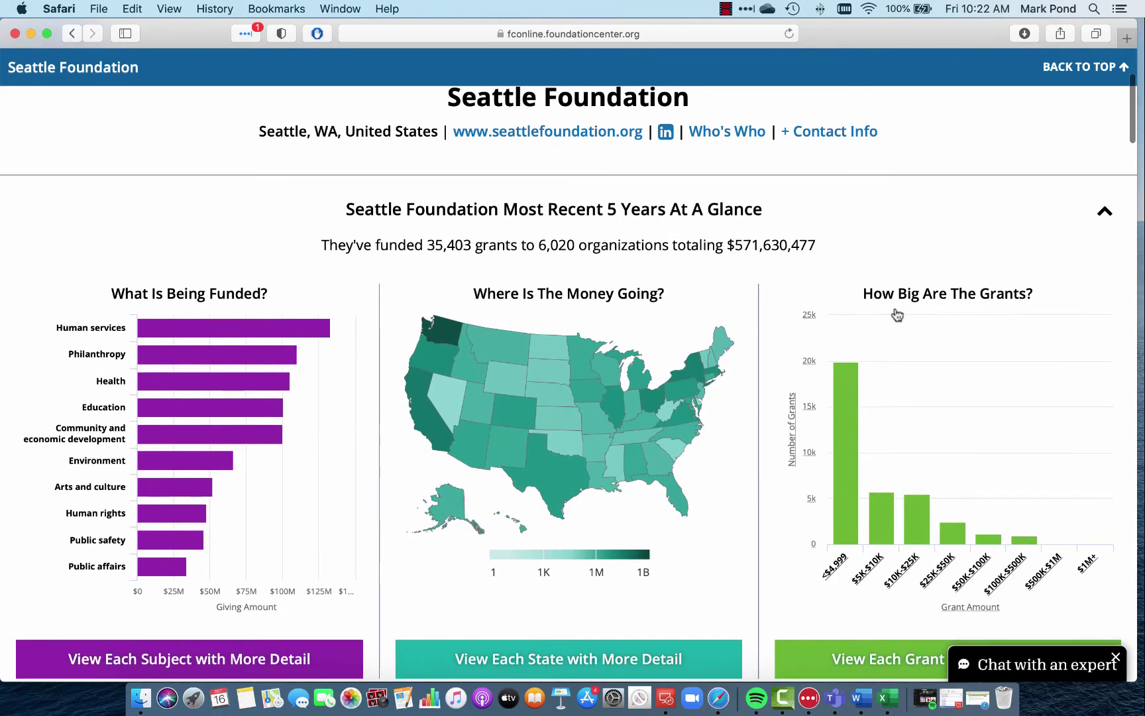
scroll(897, 314, down, 1)
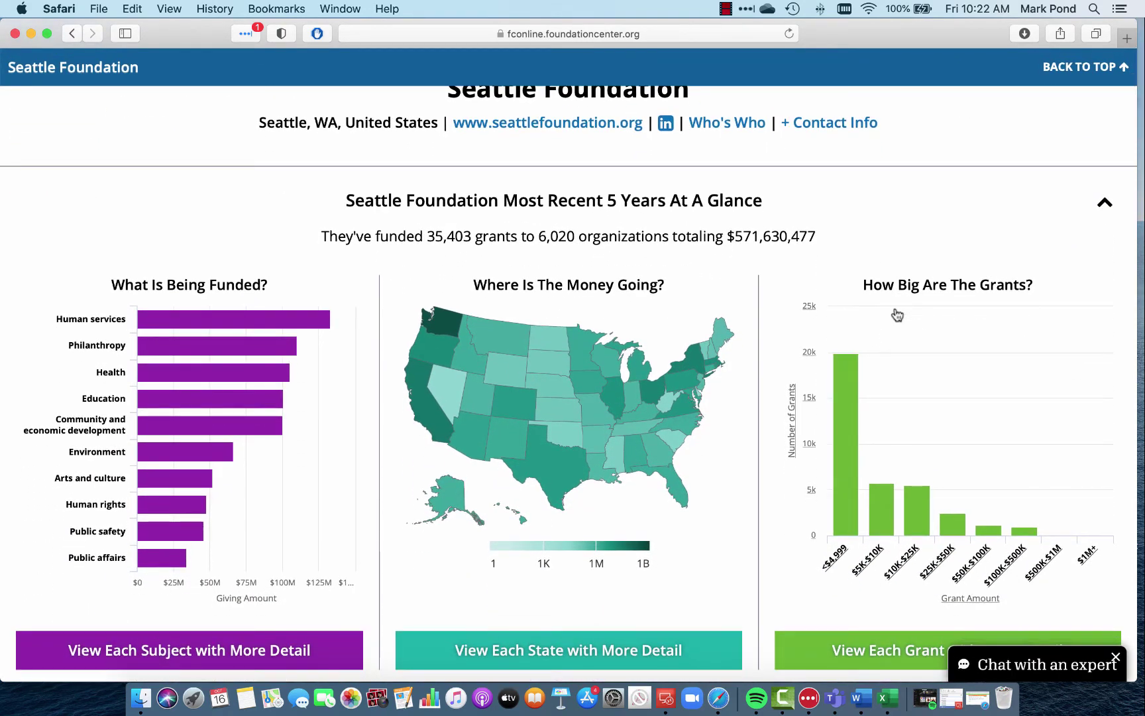
scroll(778, 328, down, 2)
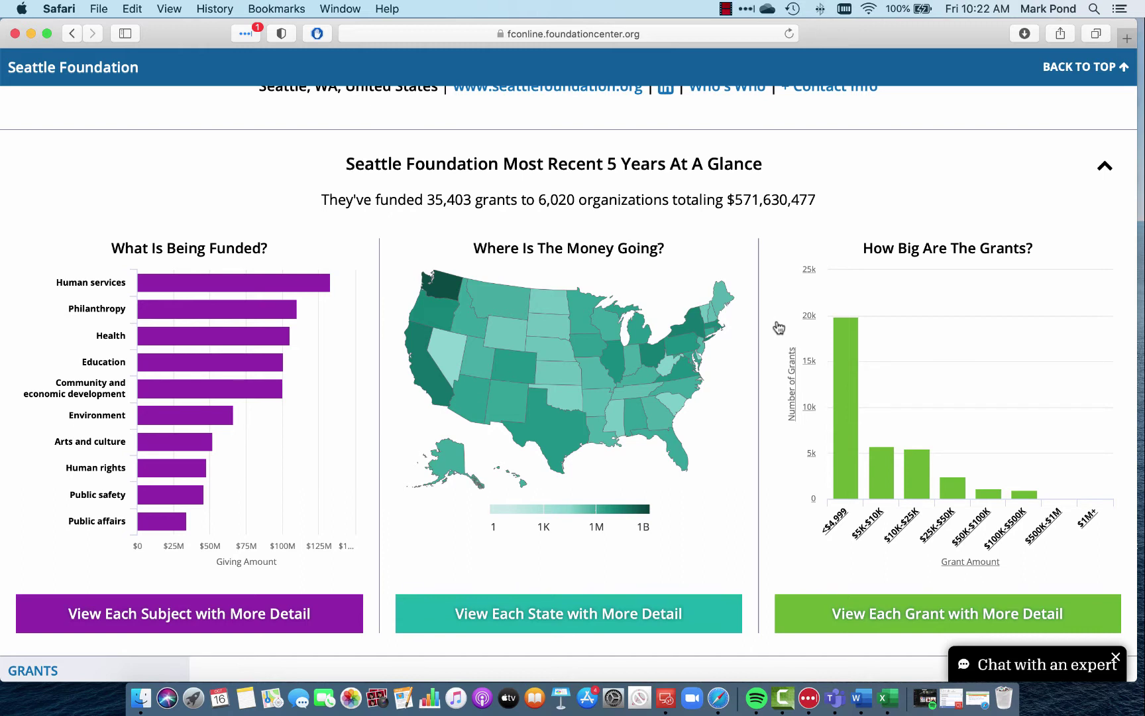
mouse_move(212, 307)
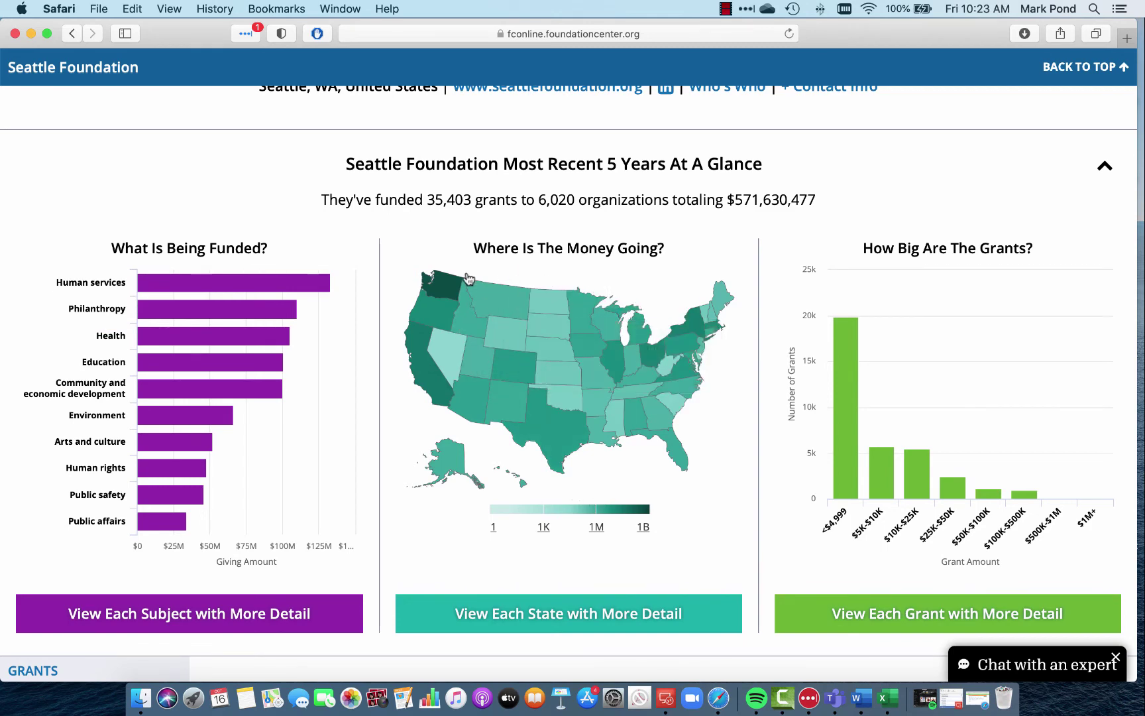
Step: List Seattle Foundation's Spokane County recipients via the Washington county map, then return to At A Glance
click(451, 287)
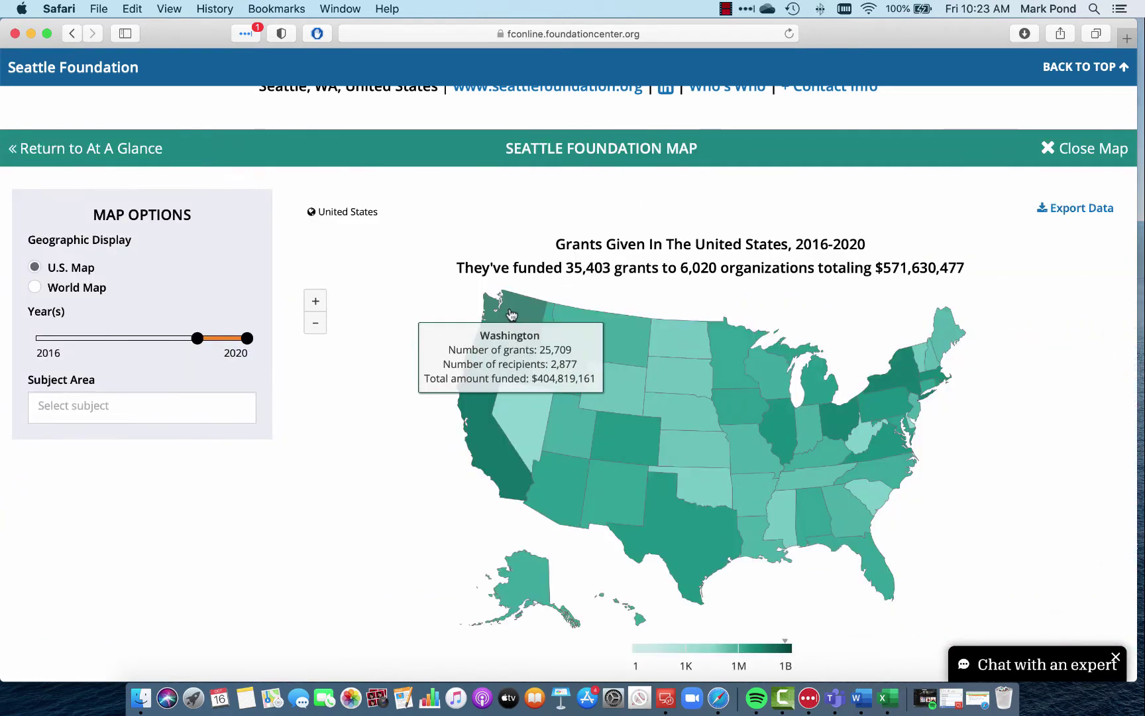
click(510, 314)
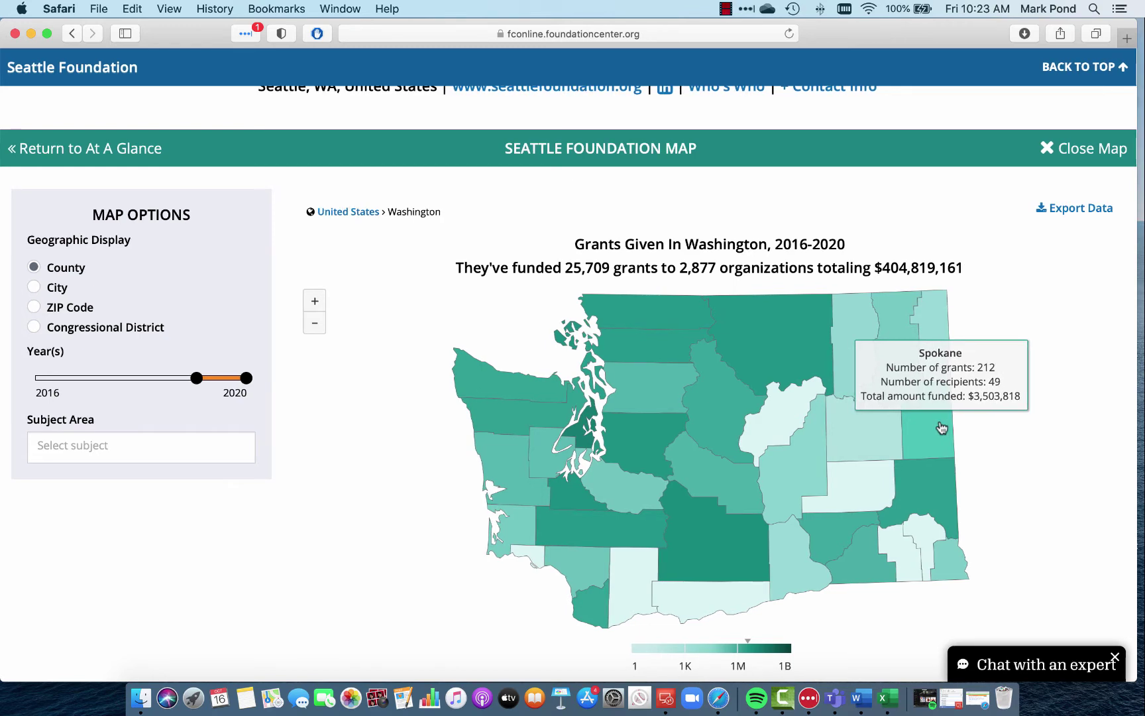
click(942, 427)
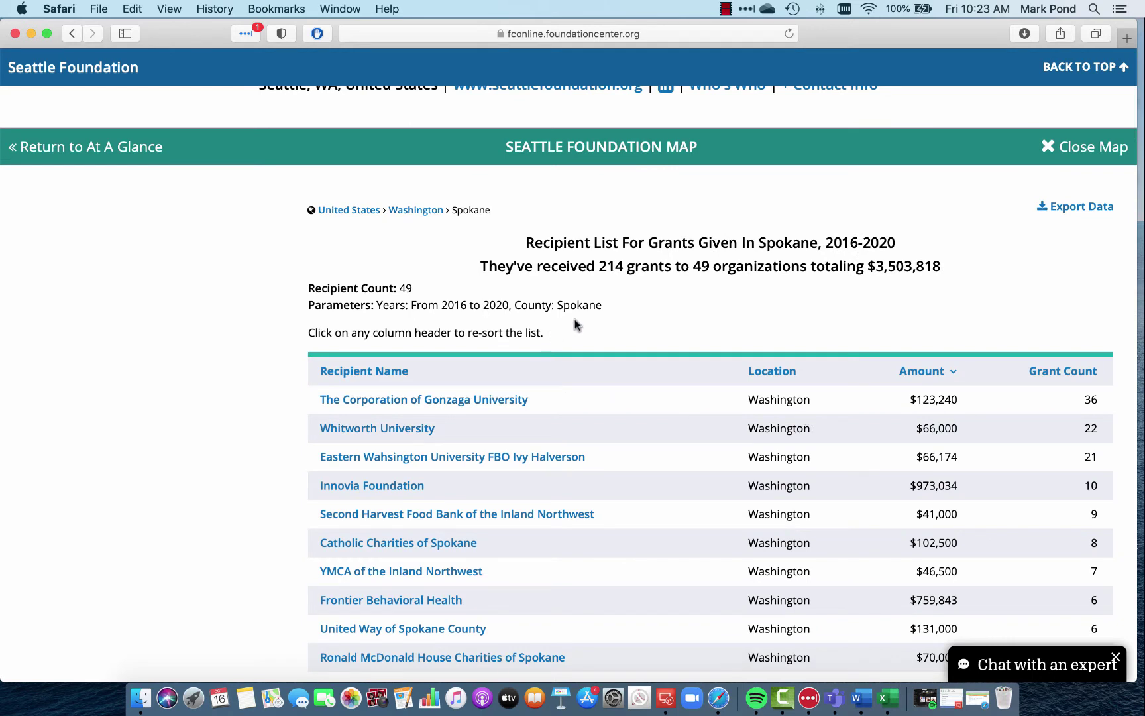
scroll(575, 324, down, 3)
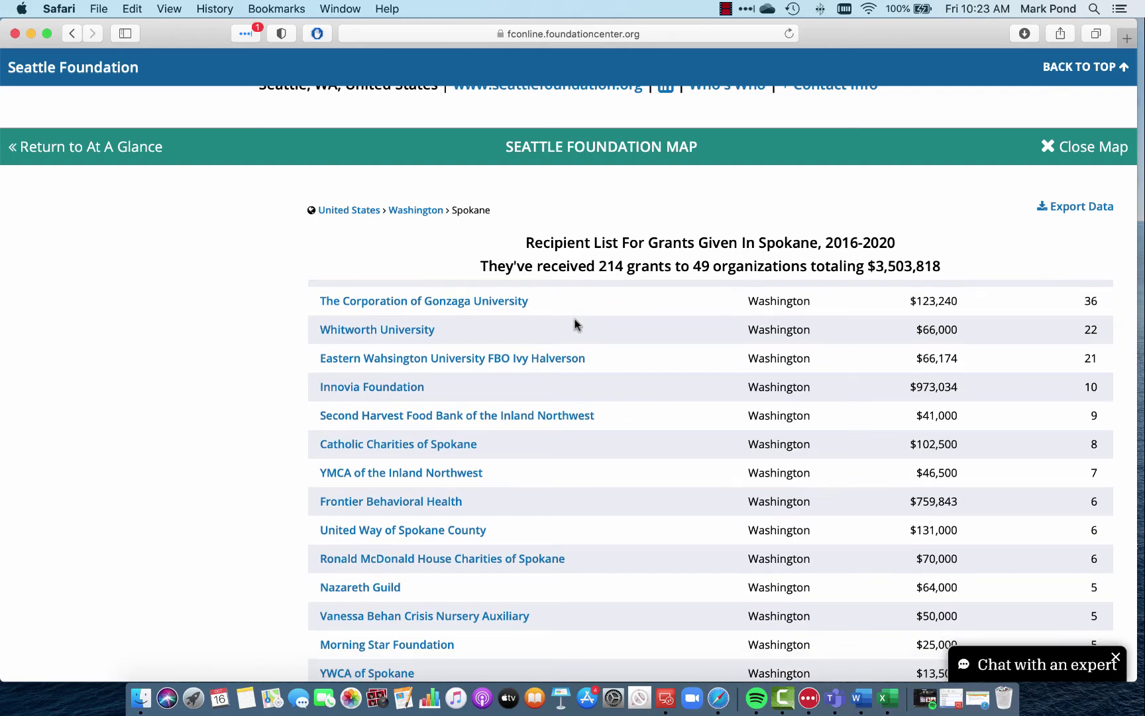
scroll(575, 324, up, 2)
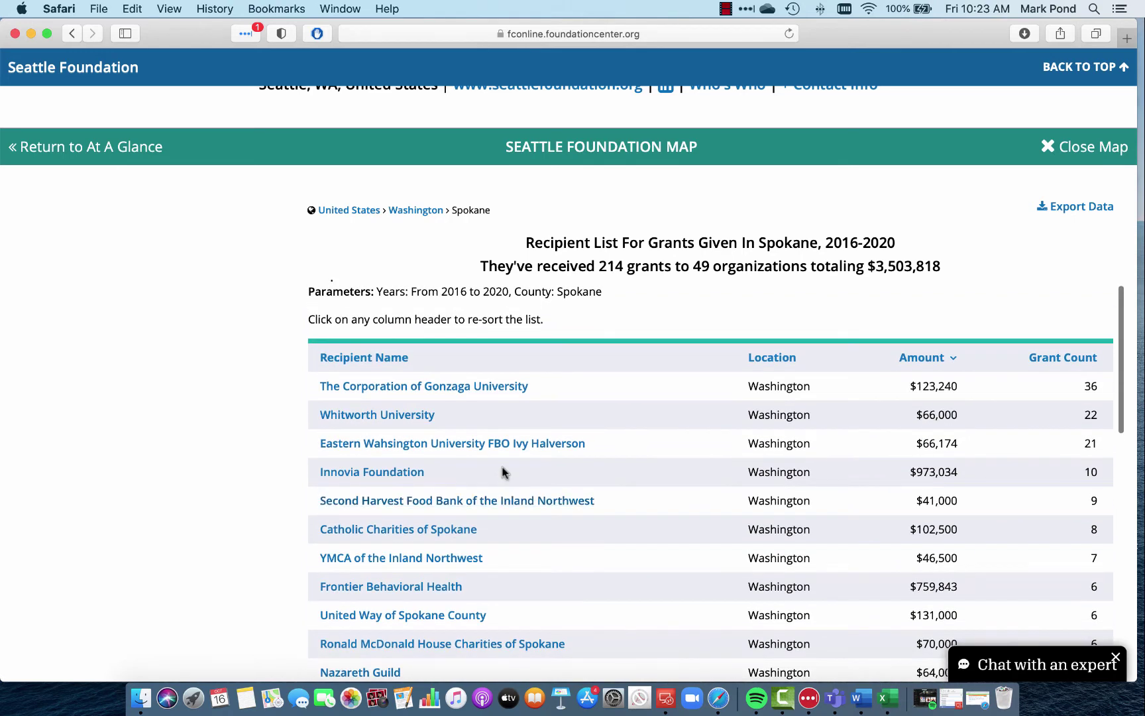
scroll(502, 472, up, 2)
scroll(502, 472, up, 3)
click(74, 321)
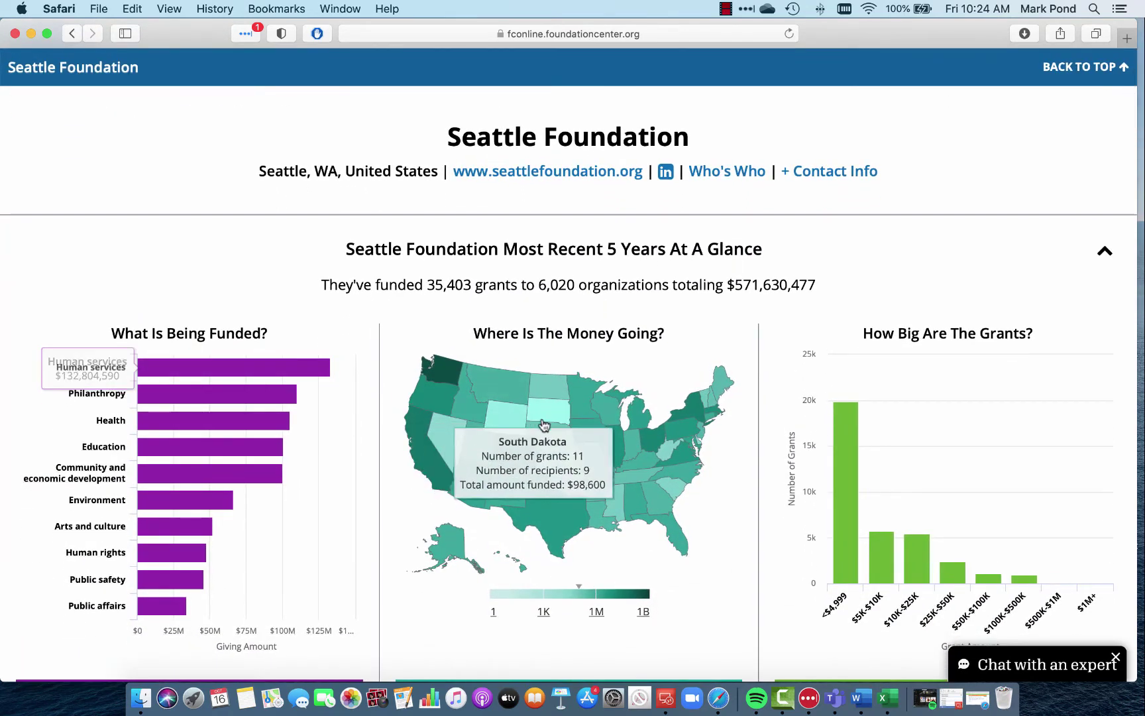
Step: Inspect the How Big Are The Grants? bars, then scroll to the 596 matching grants
scroll(299, 454, down, 2)
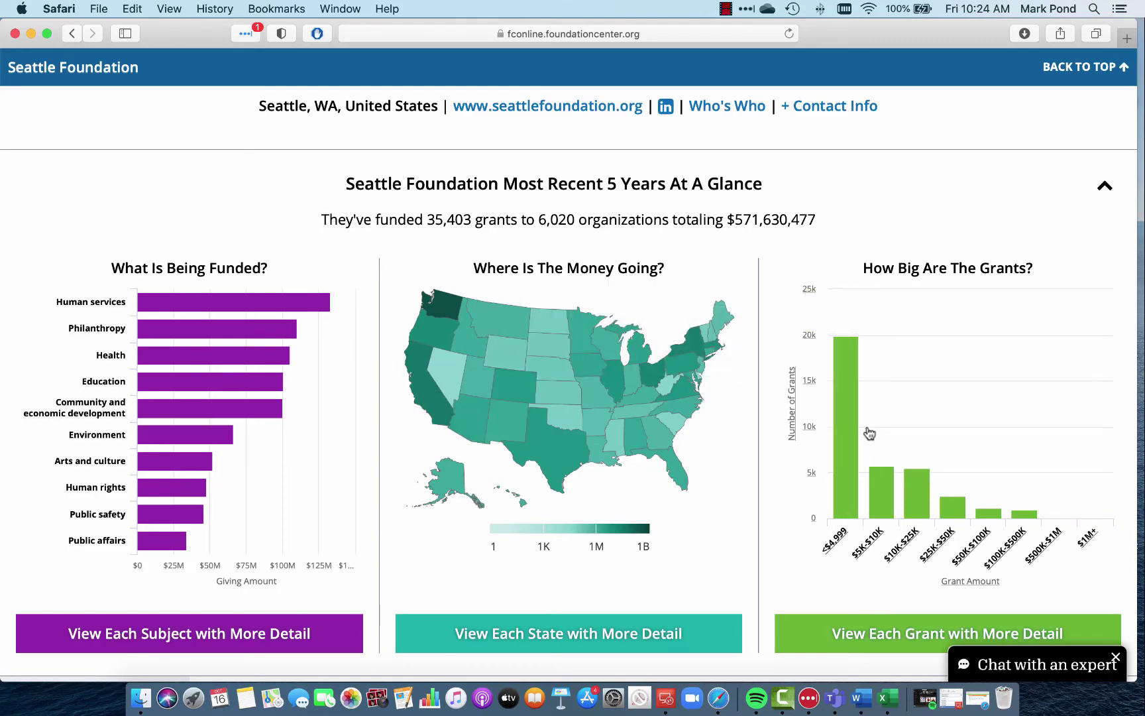
scroll(951, 421, down, 2)
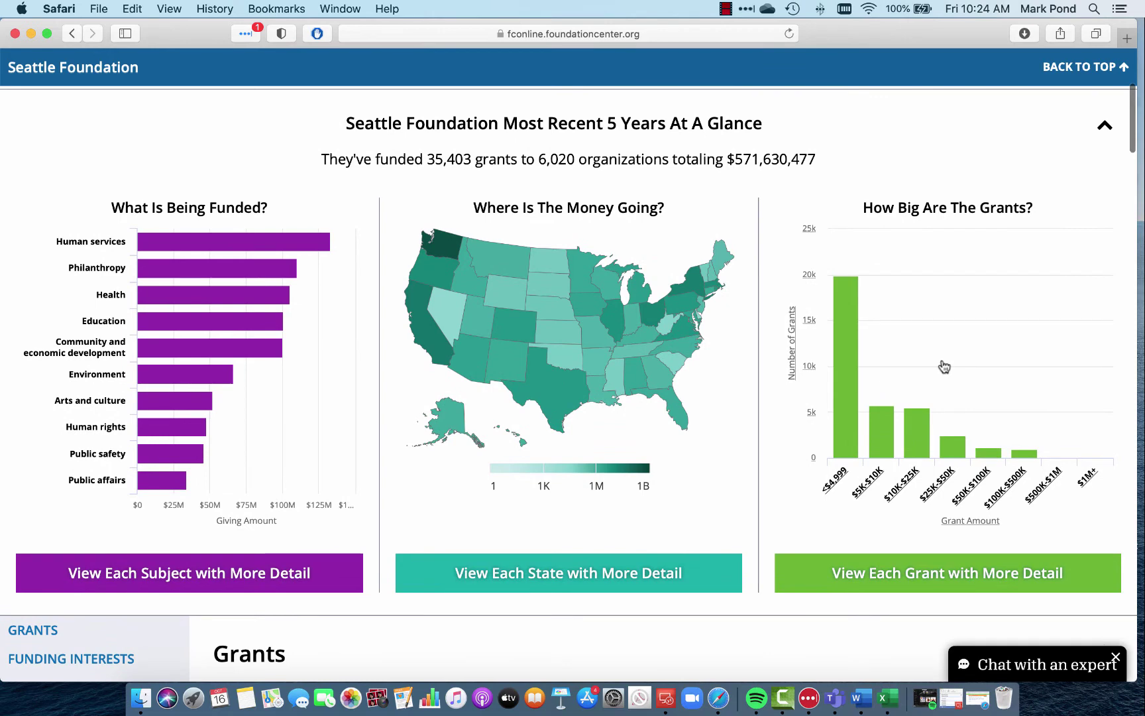
mouse_move(966, 441)
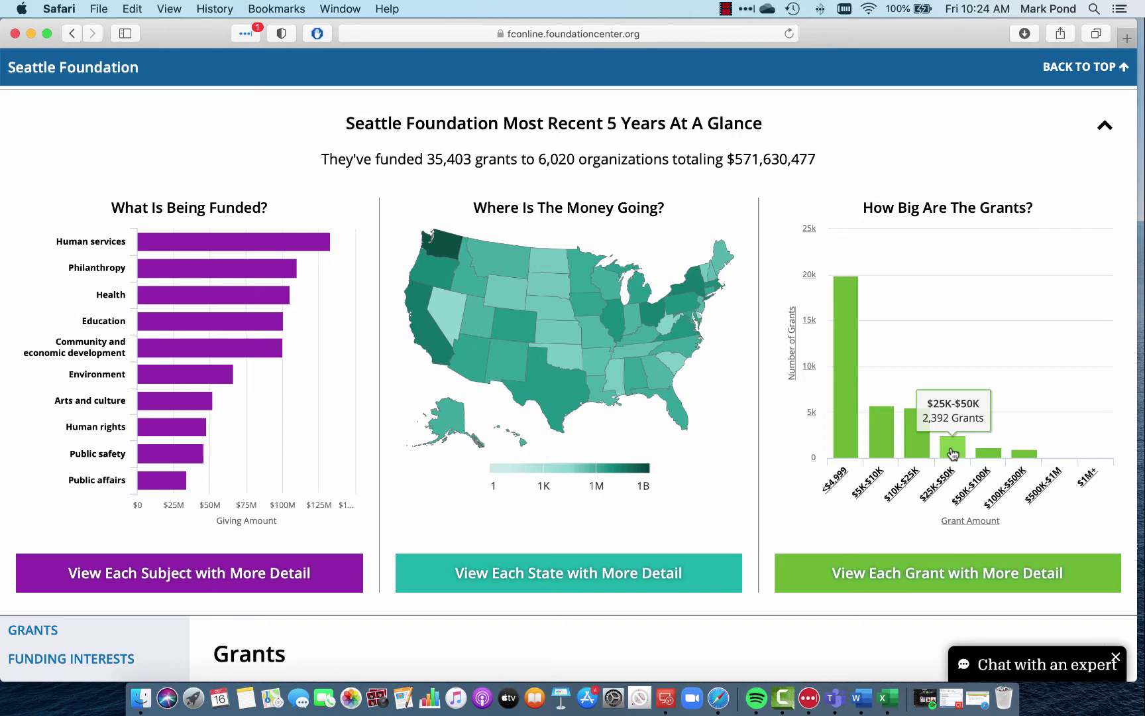
mouse_move(851, 452)
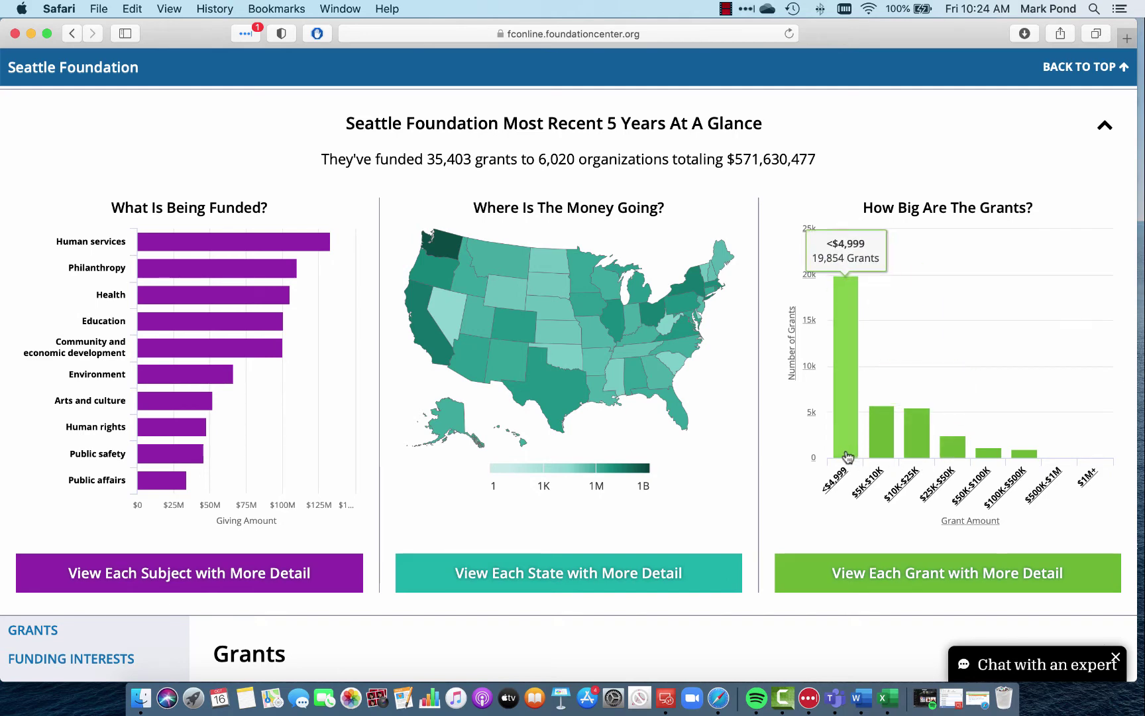
scroll(702, 517, down, 3)
scroll(695, 508, down, 10)
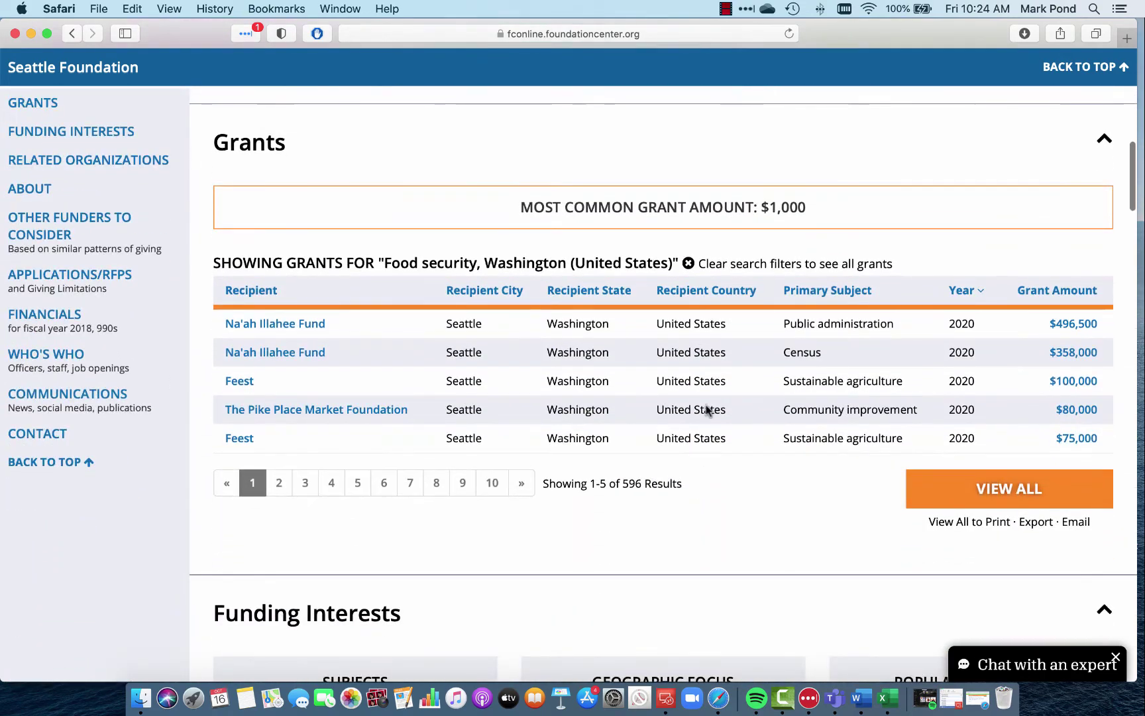
Step: Show all Seattle Foundation funding subjects, briefly select Child welfare, then scroll to Related Organizations
scroll(695, 424, down, 10)
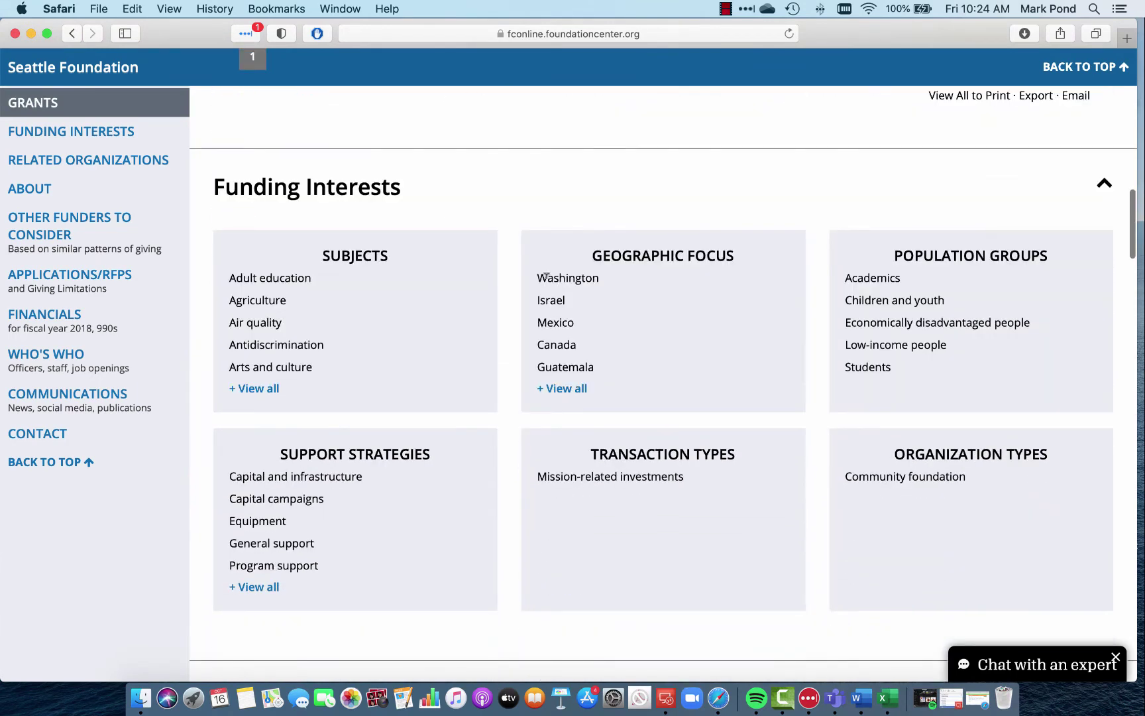
click(252, 390)
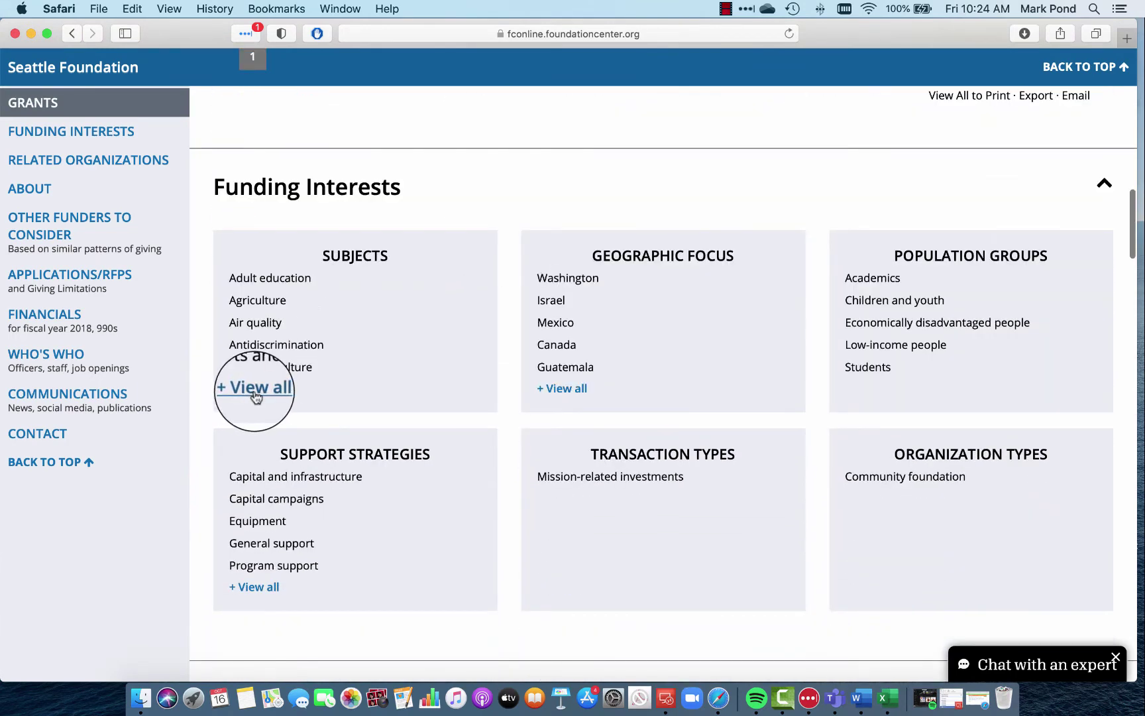
click(255, 395)
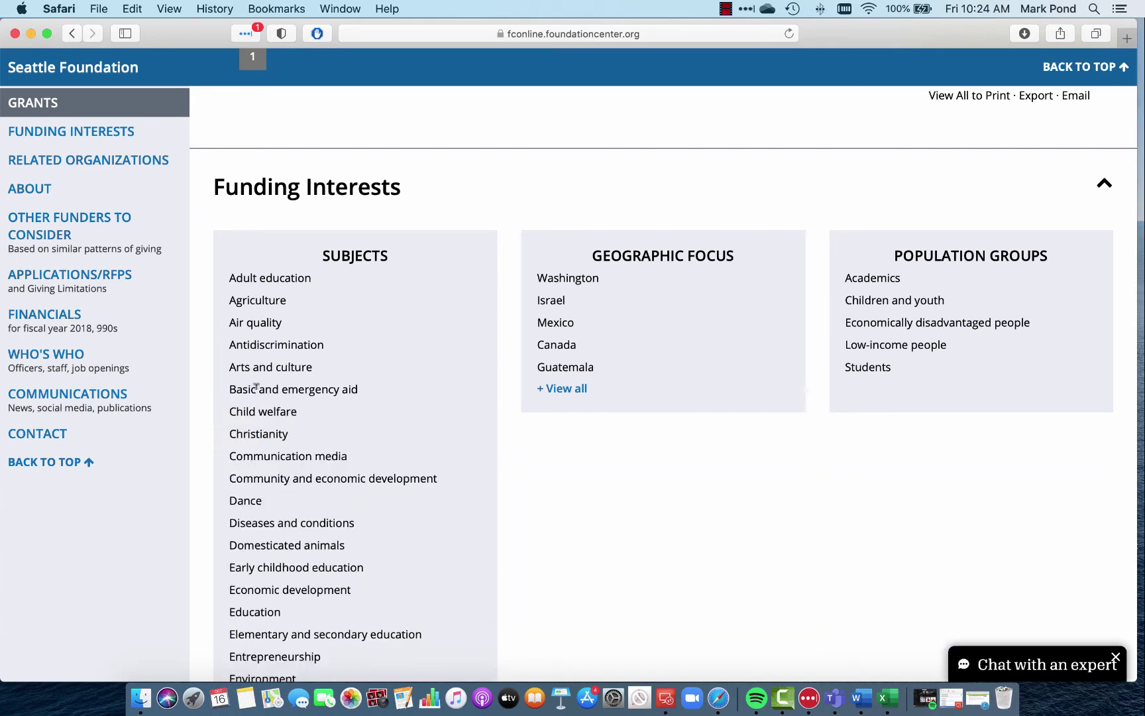
scroll(346, 391, down, 3)
scroll(349, 393, down, 1)
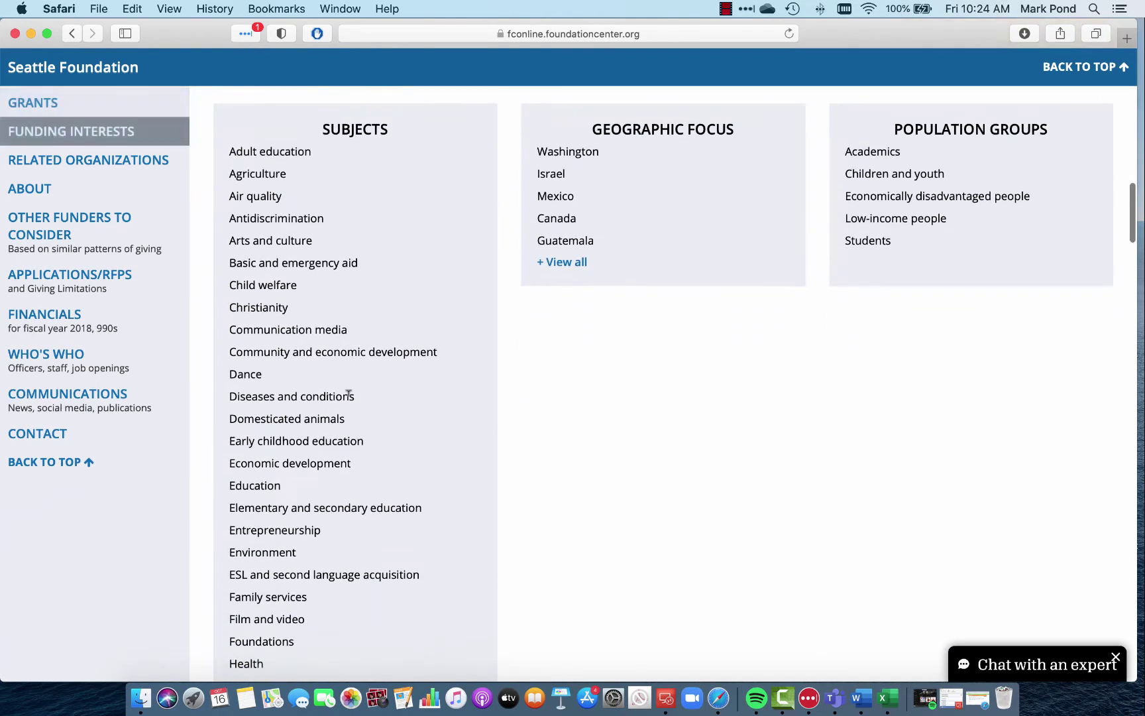
triple_click(298, 278)
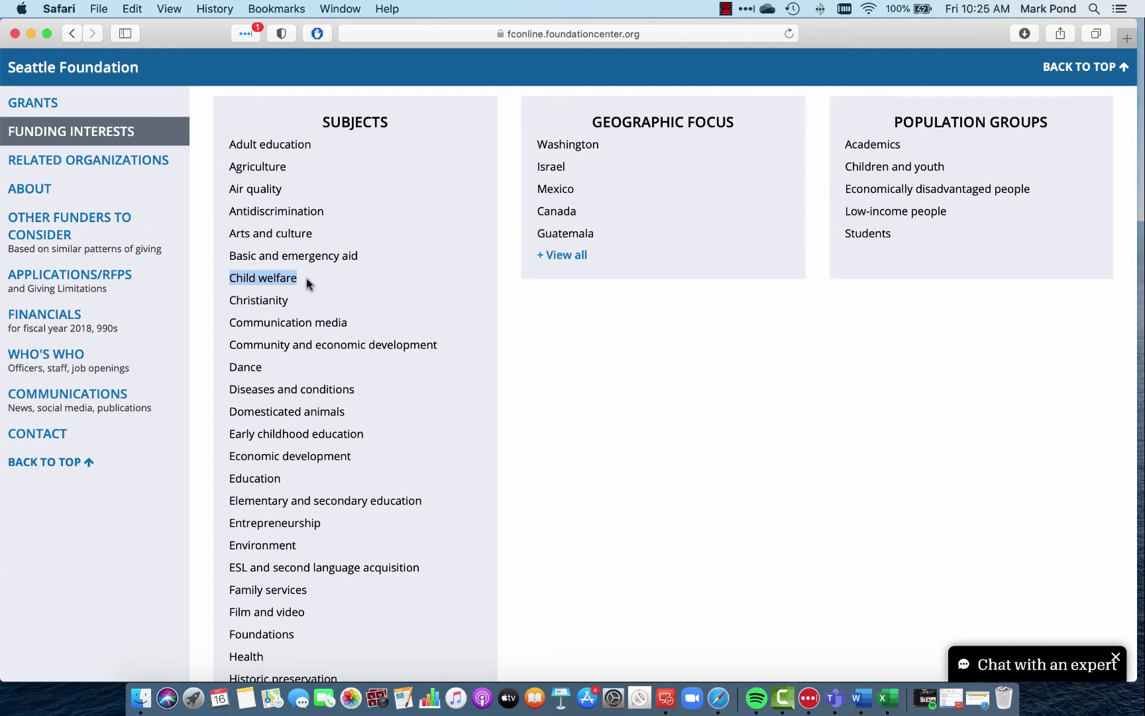
click(346, 303)
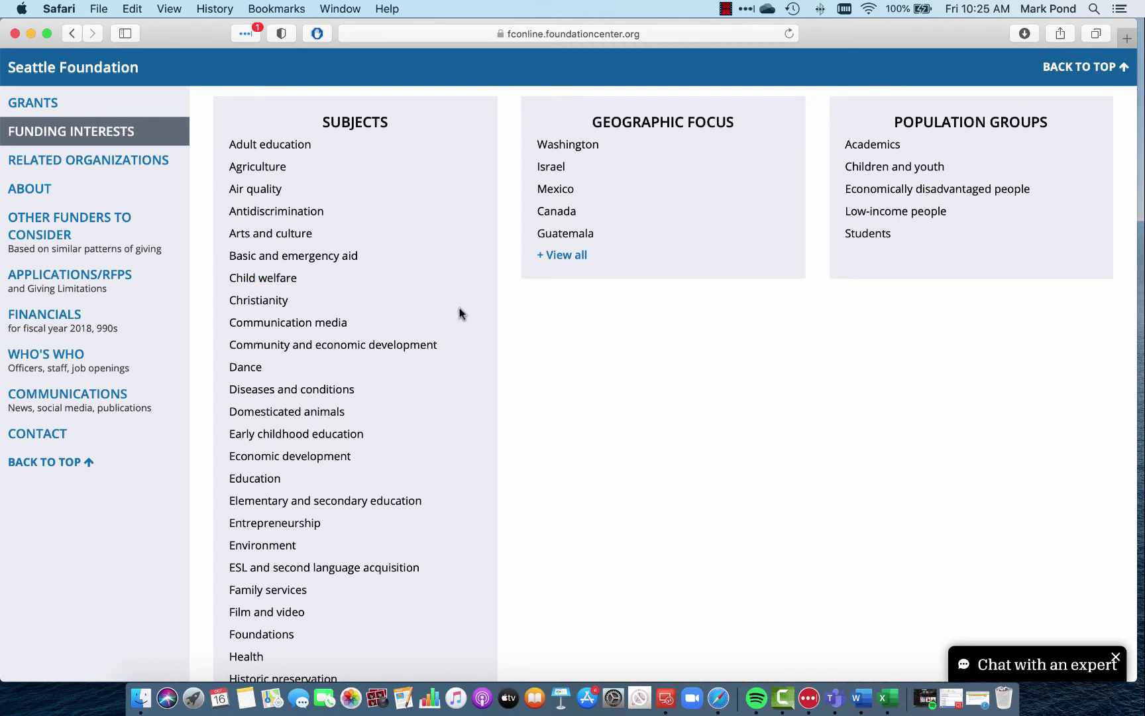
scroll(600, 386, down, 15)
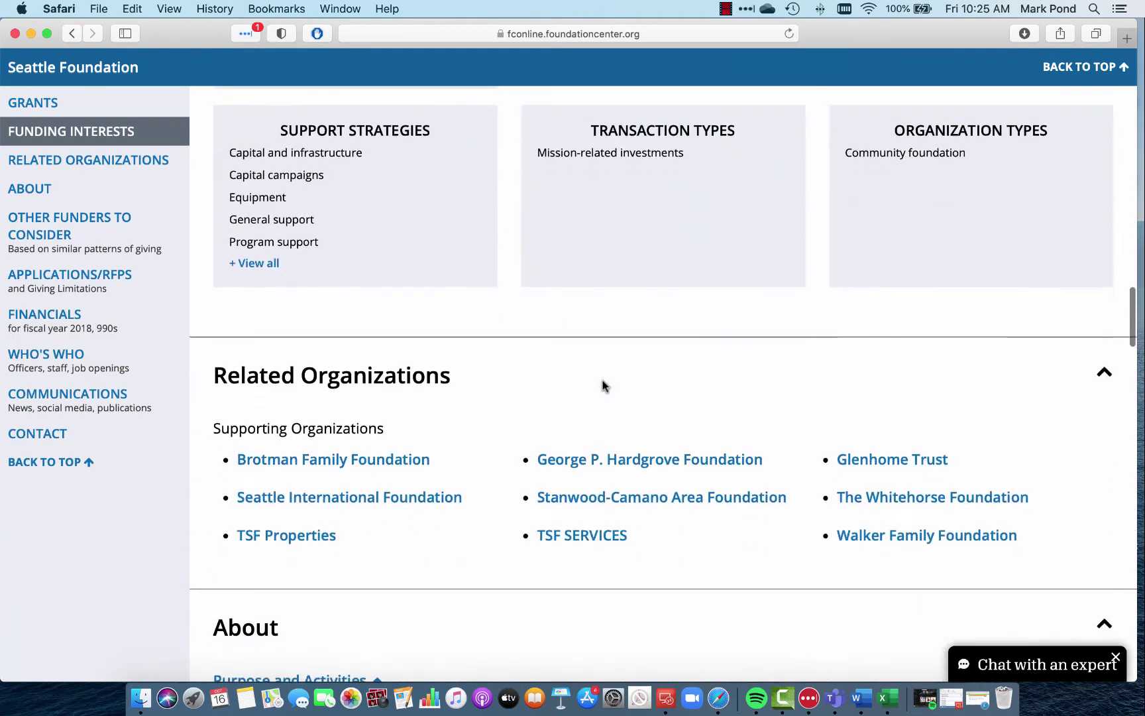
Step: Read the Seattle Foundation's Applications/RFPs requirements, including the note about its website
scroll(602, 387, down, 5)
scroll(603, 387, down, 8)
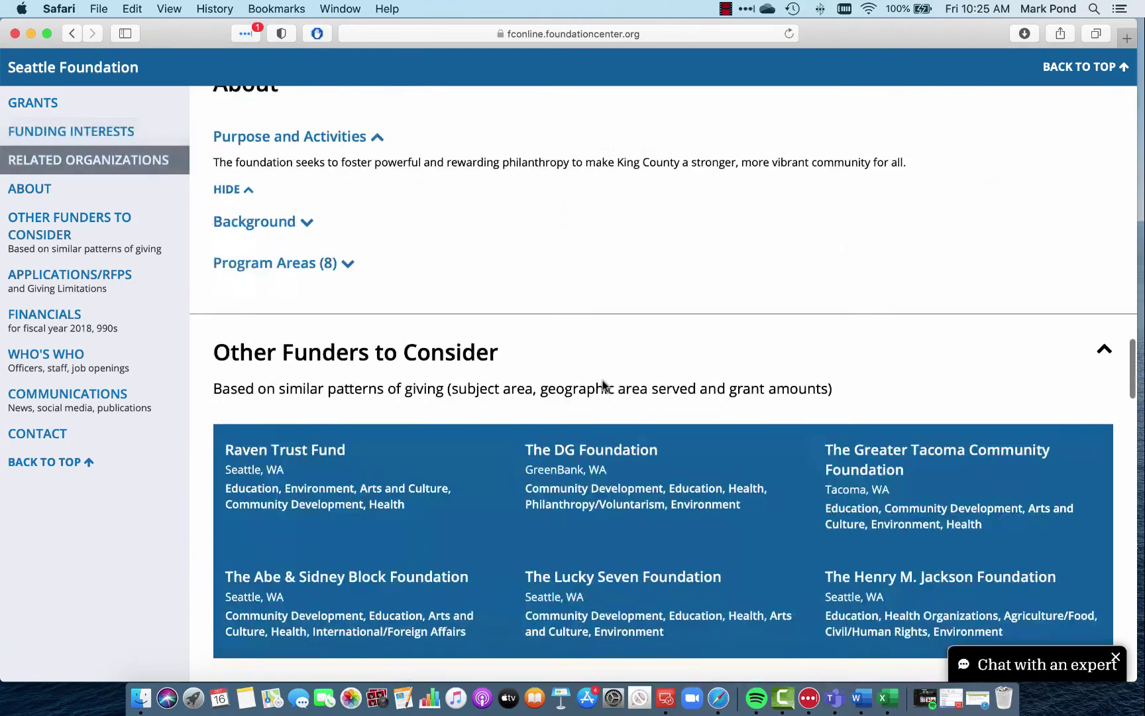
scroll(603, 386, down, 5)
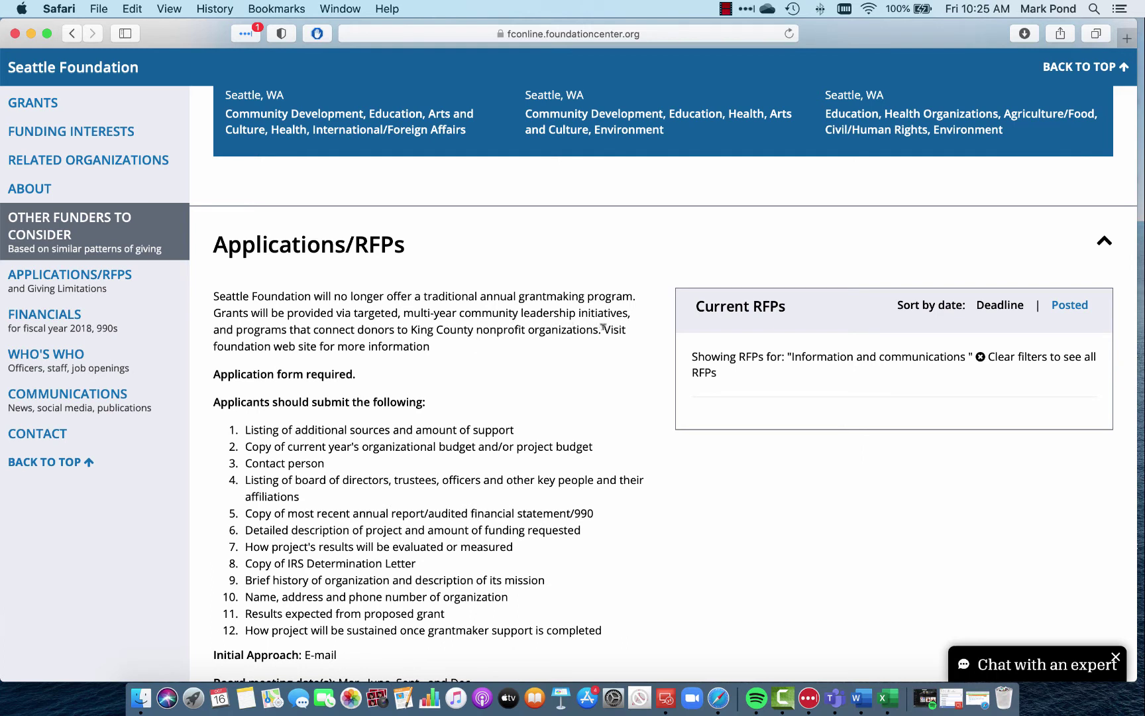
drag(604, 330, 606, 353)
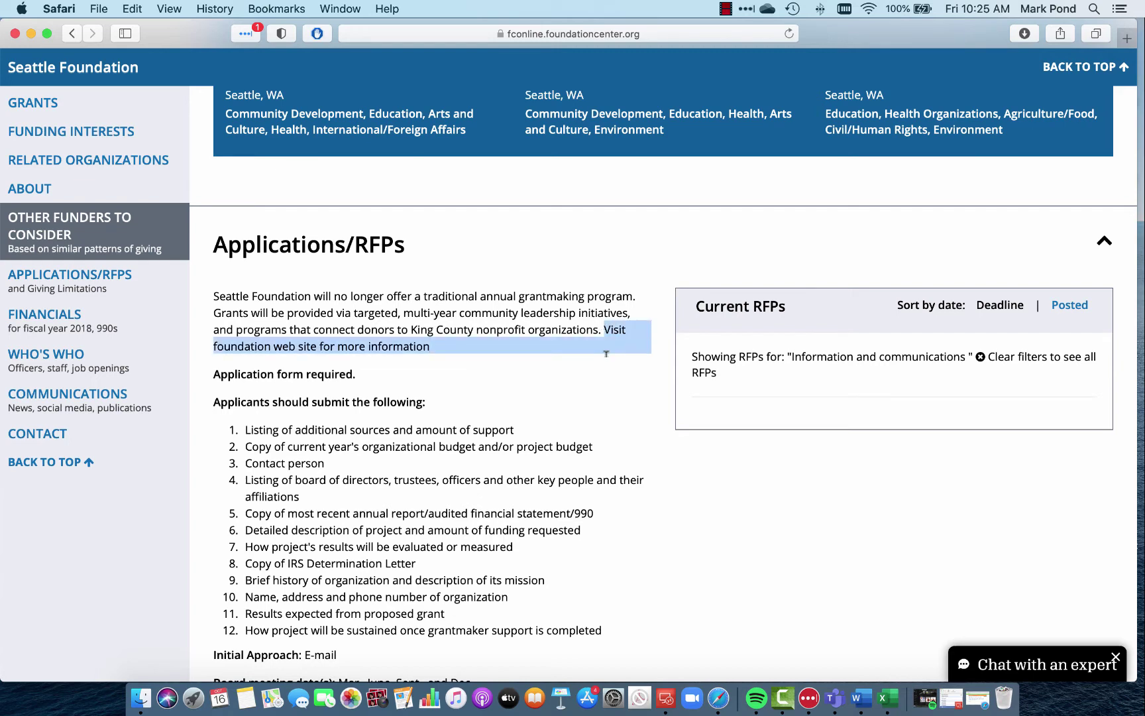
click(531, 358)
scroll(501, 397, down, 2)
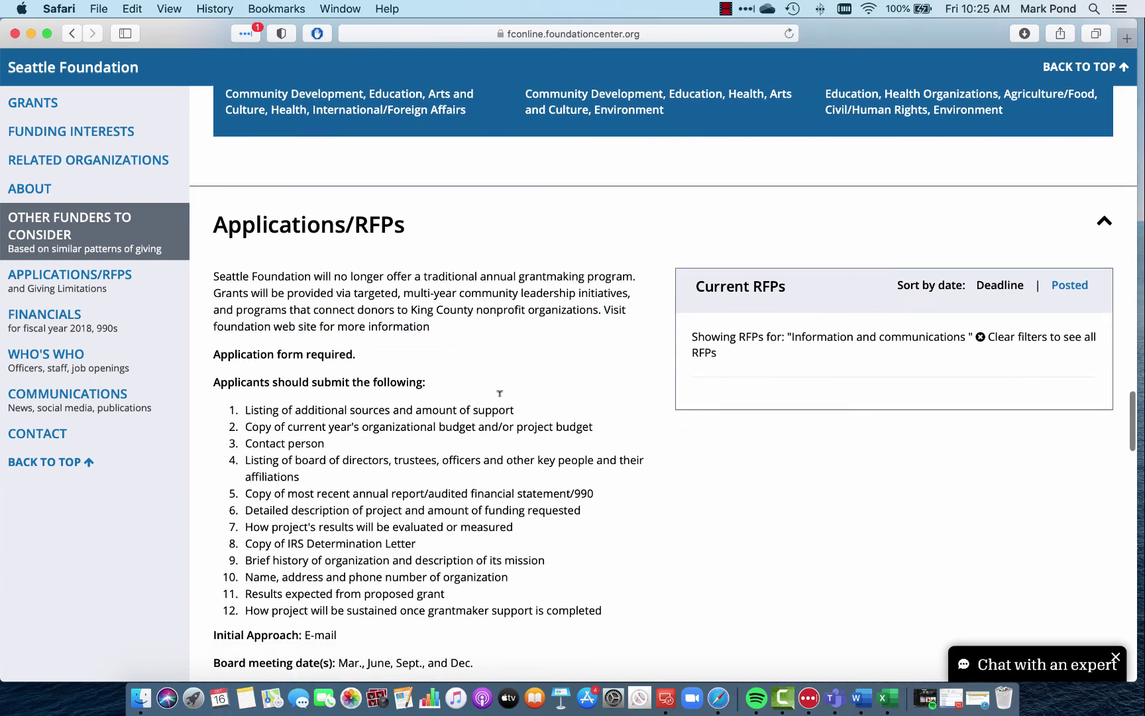
scroll(302, 375, up, 1)
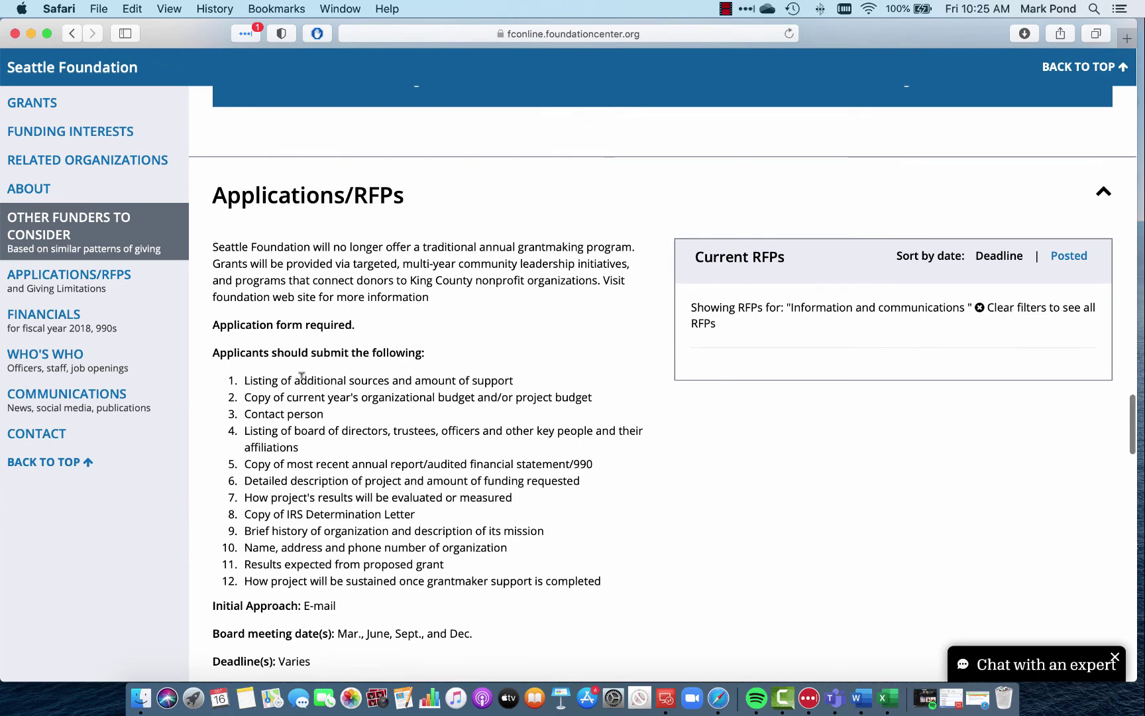
scroll(311, 557, left, 1)
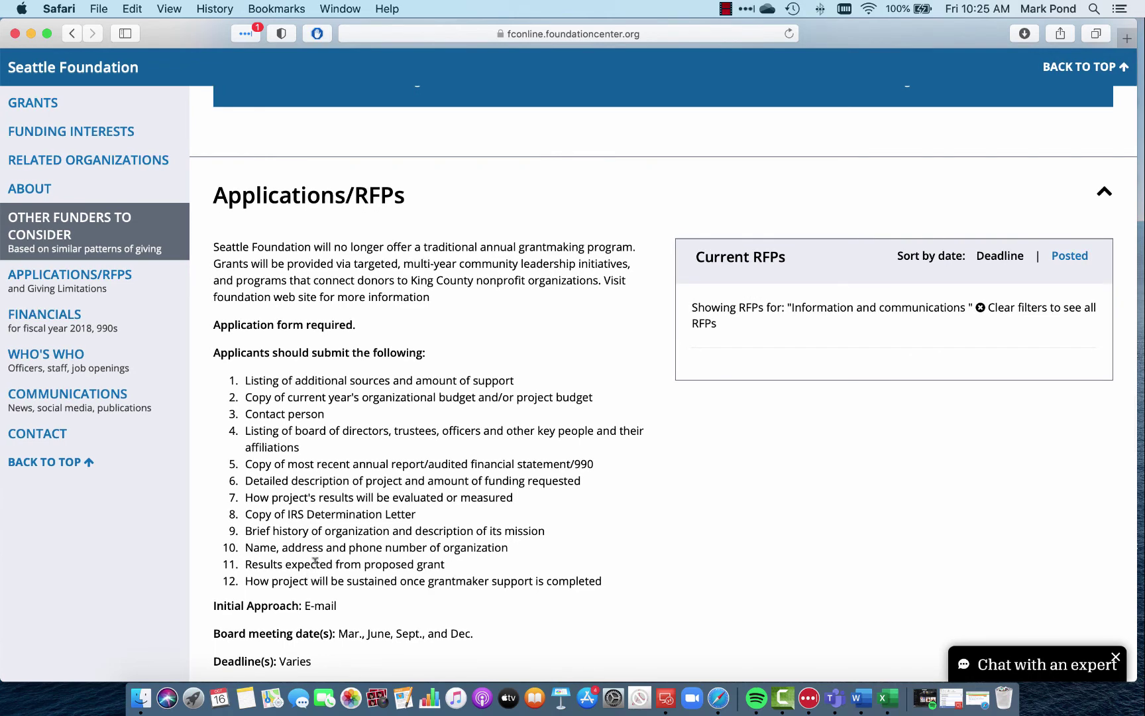
Step: Review Giving Limitations, Financials and Who's Who, then go back up to the Grants section
scroll(315, 562, down, 3)
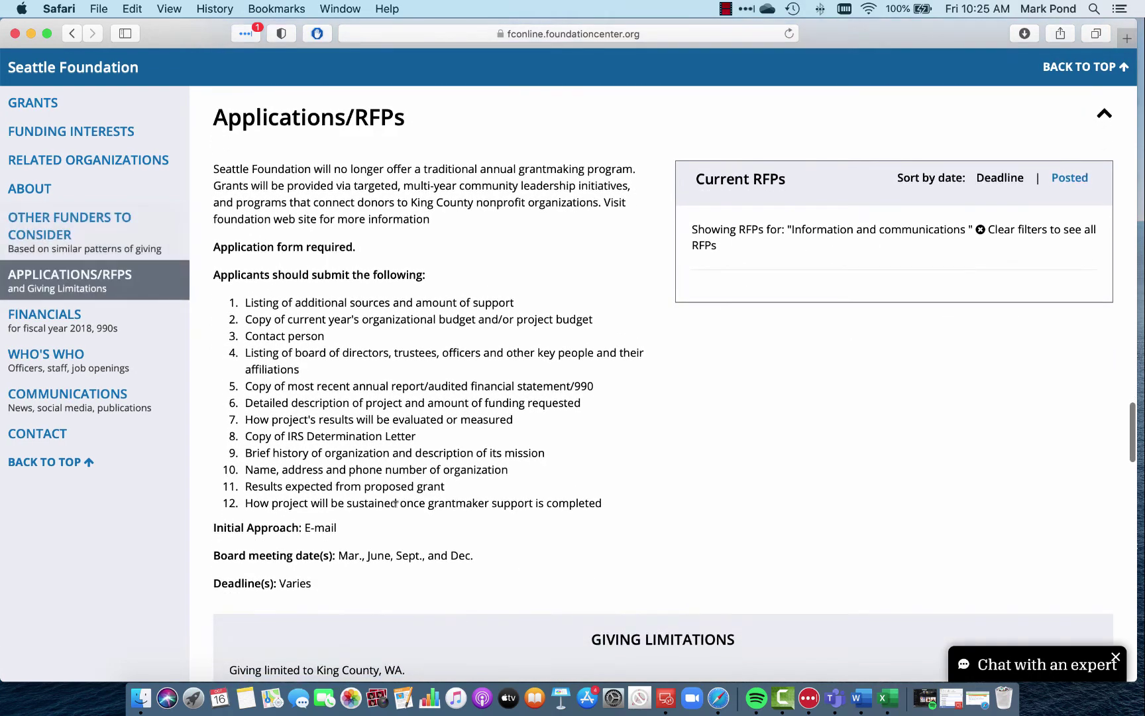
scroll(391, 491, down, 3)
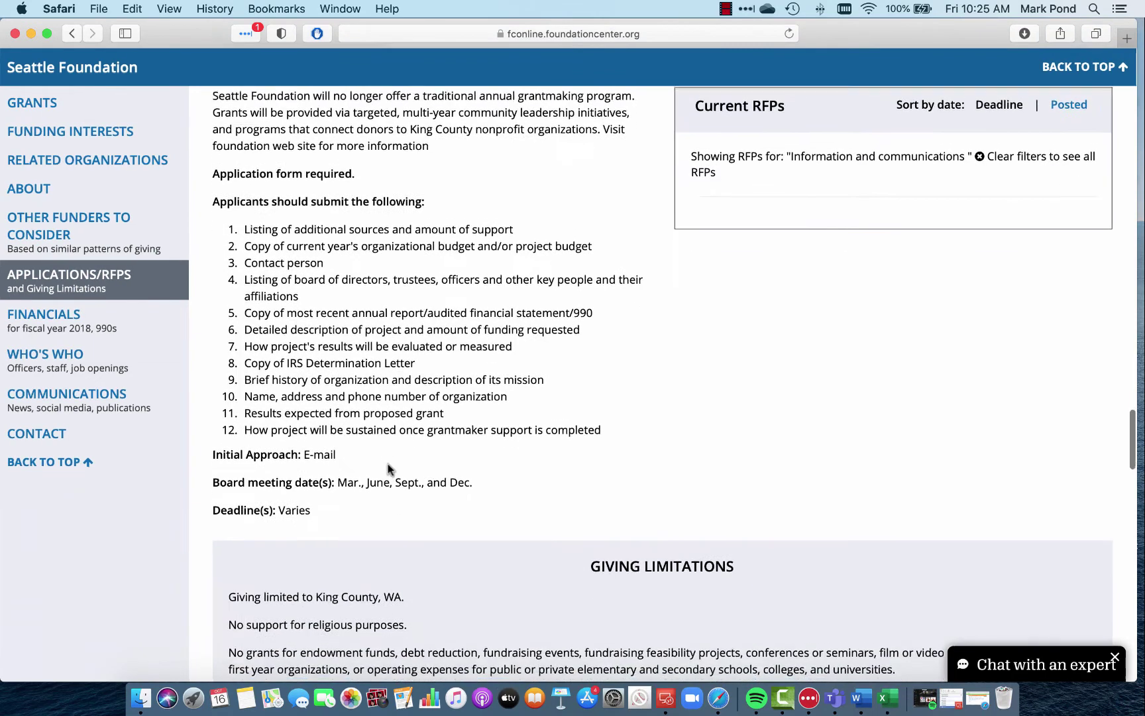
scroll(388, 467, up, 2)
scroll(390, 469, up, 3)
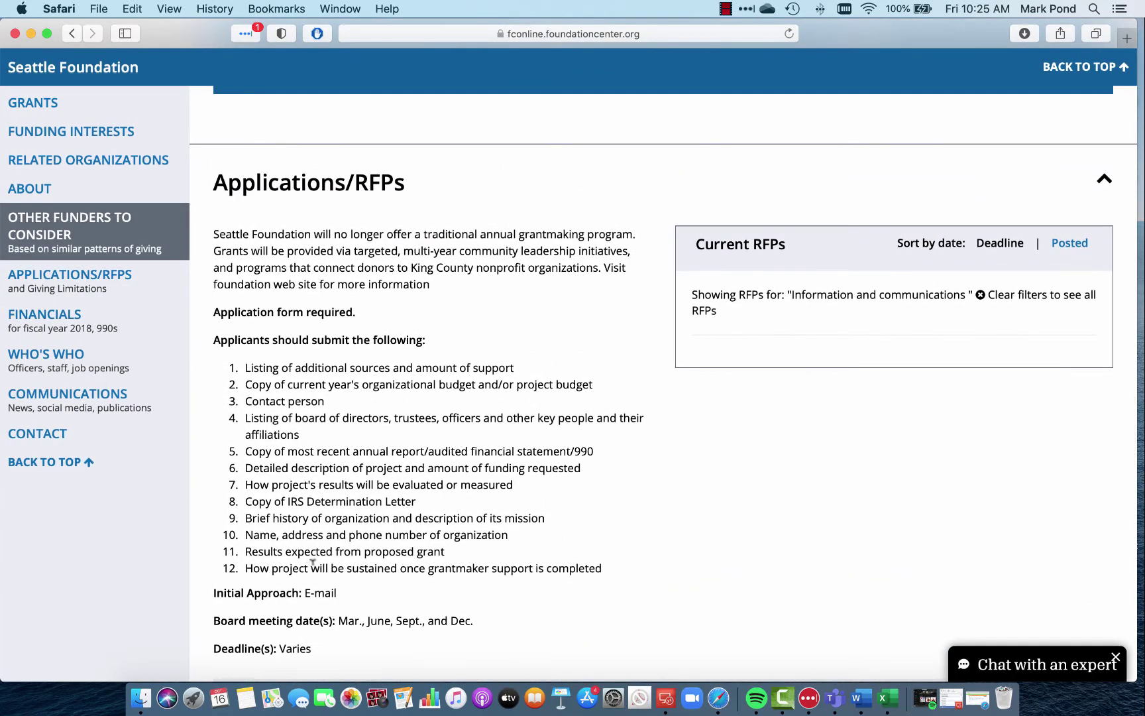
scroll(357, 552, down, 10)
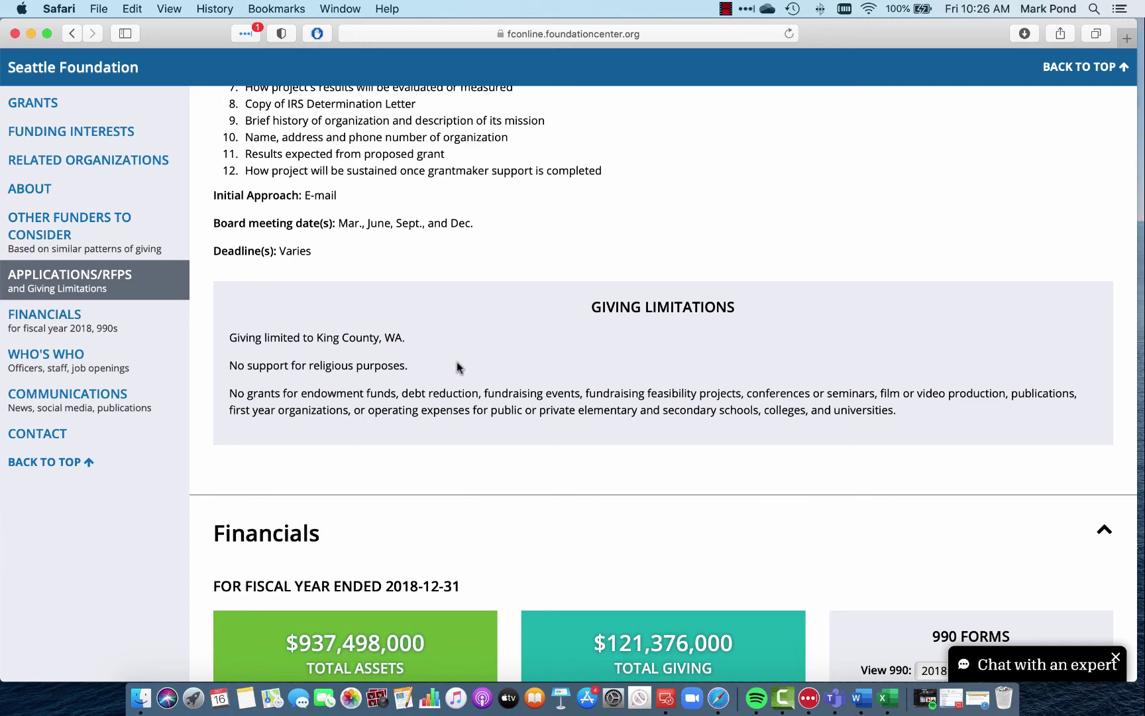
scroll(459, 366, down, 5)
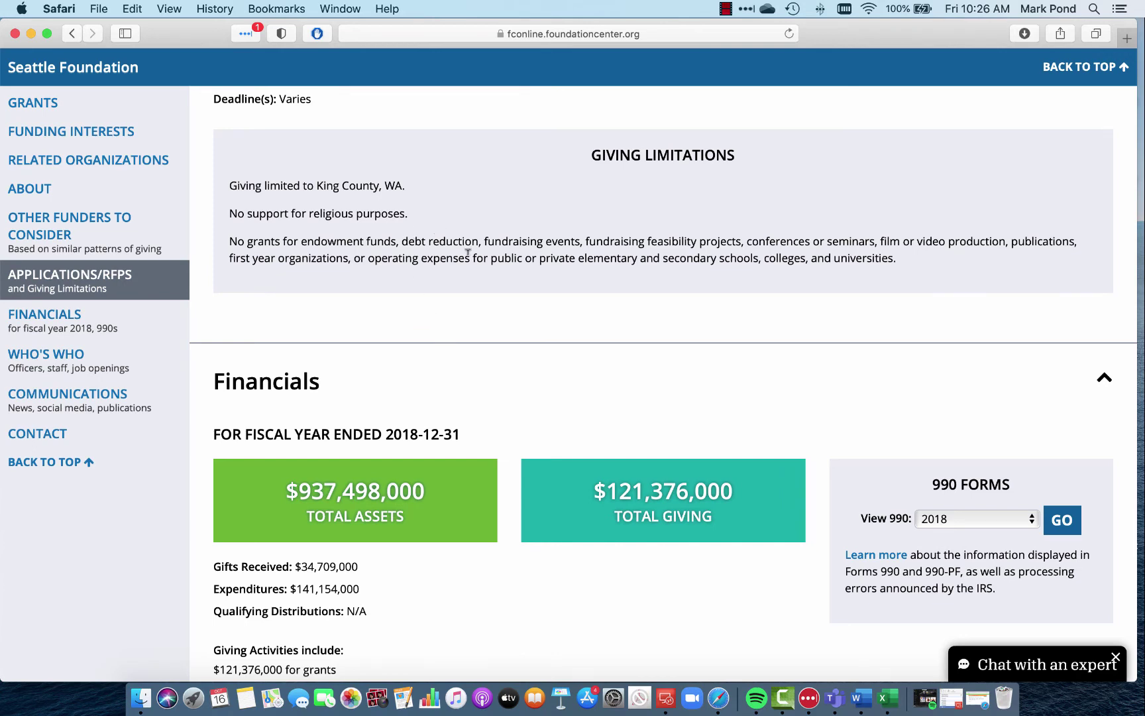
scroll(468, 252, down, 10)
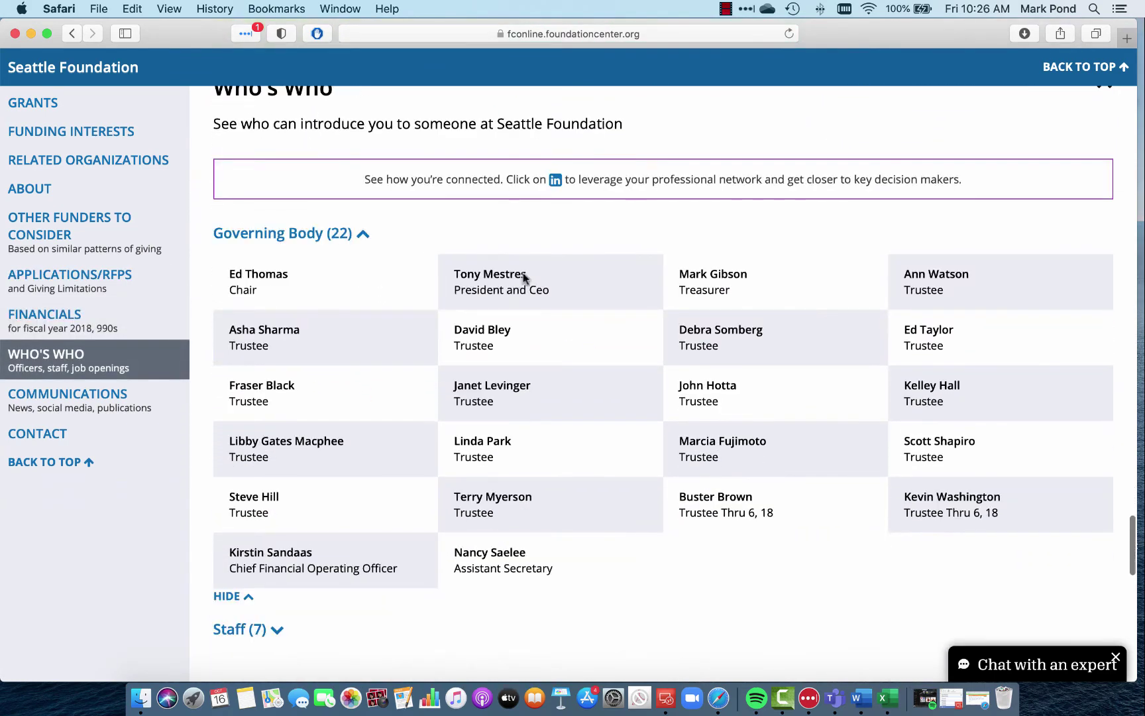
scroll(540, 268, up, 1)
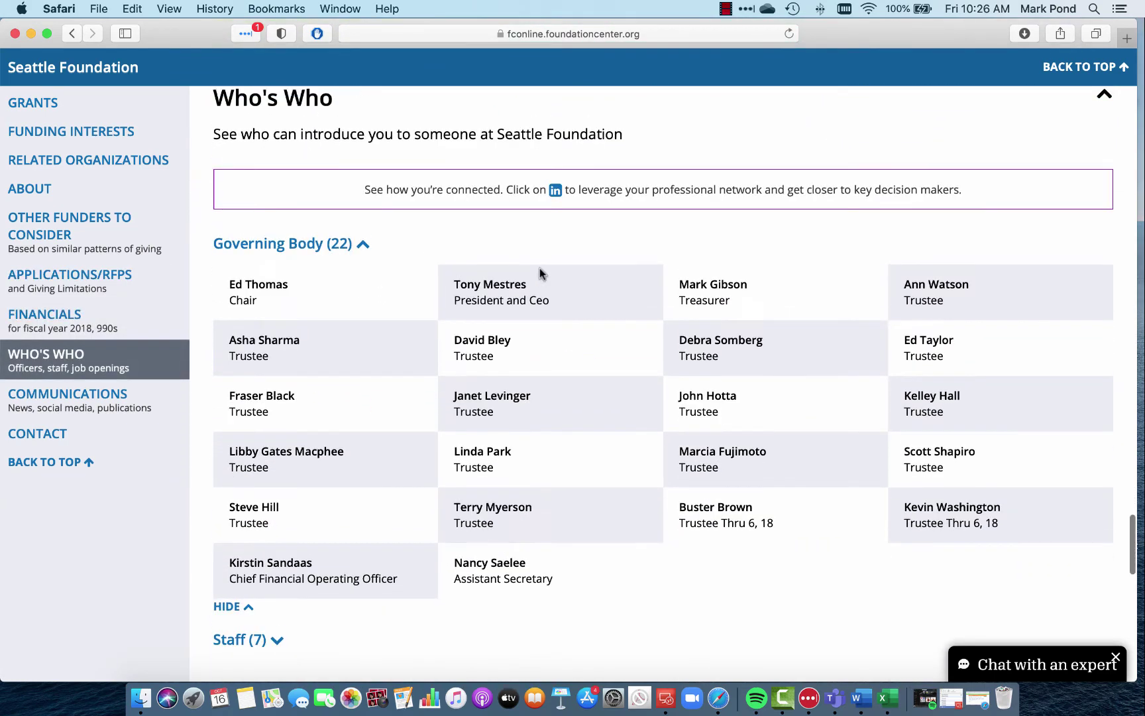
scroll(509, 453, up, 20)
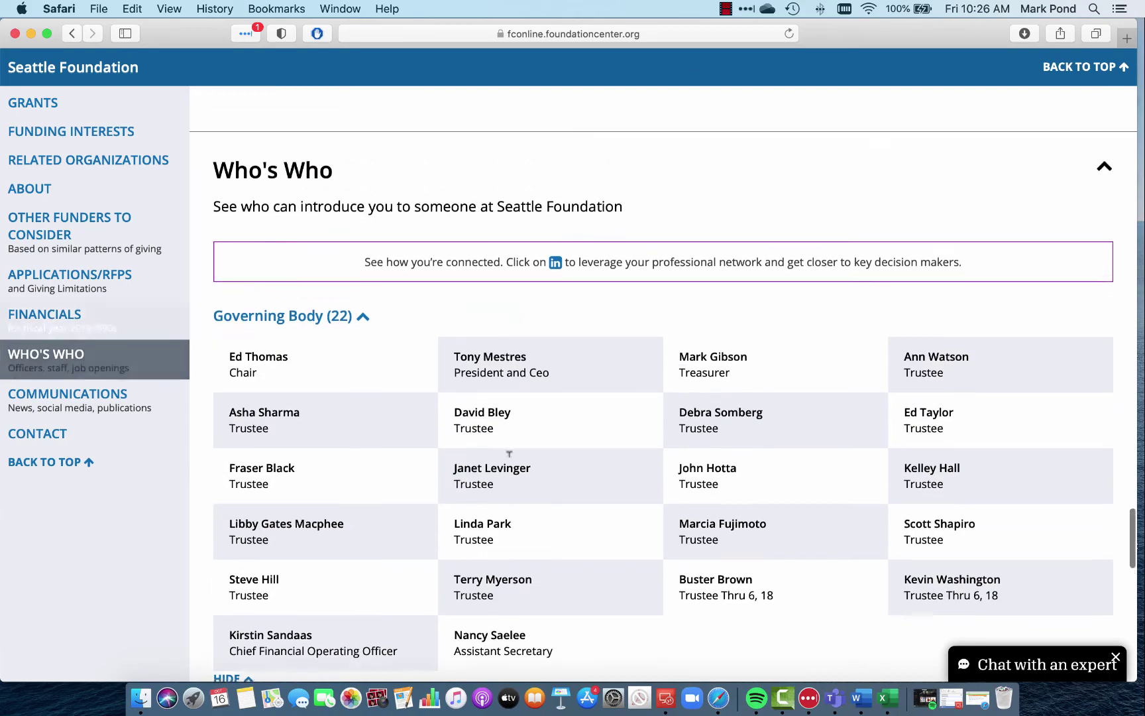
scroll(509, 454, up, 20)
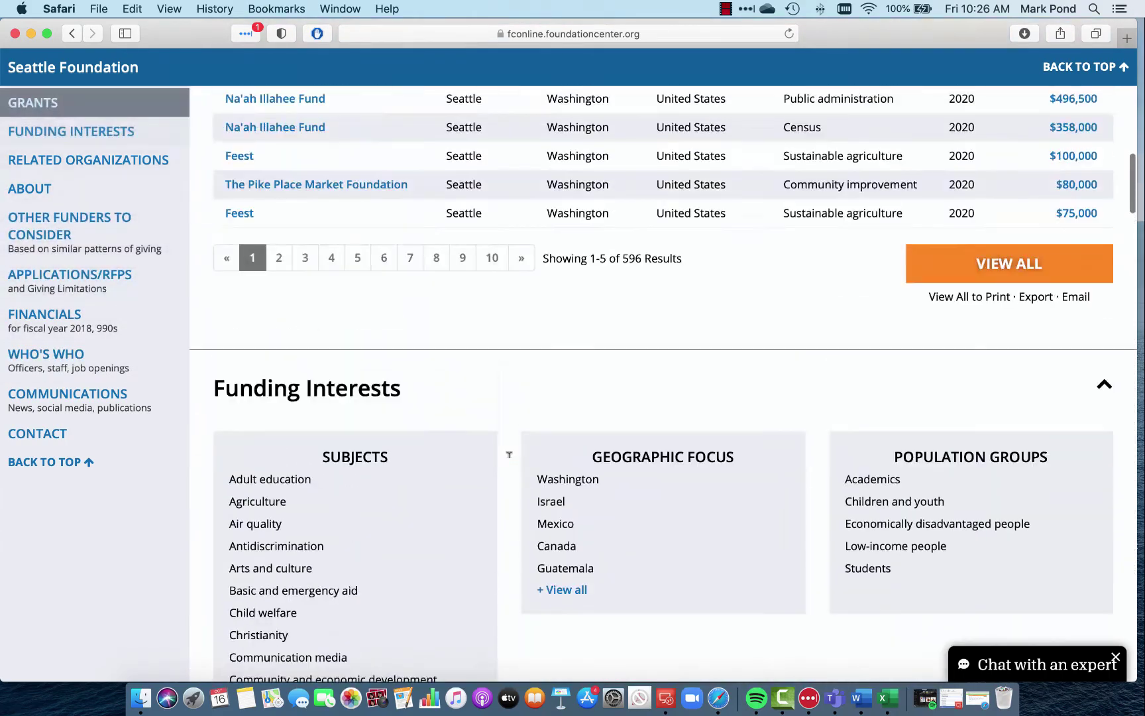
Step: Download the Seattle Foundation profile, then go back to the Food security, Washington grantmaker results
scroll(729, 304, up, 5)
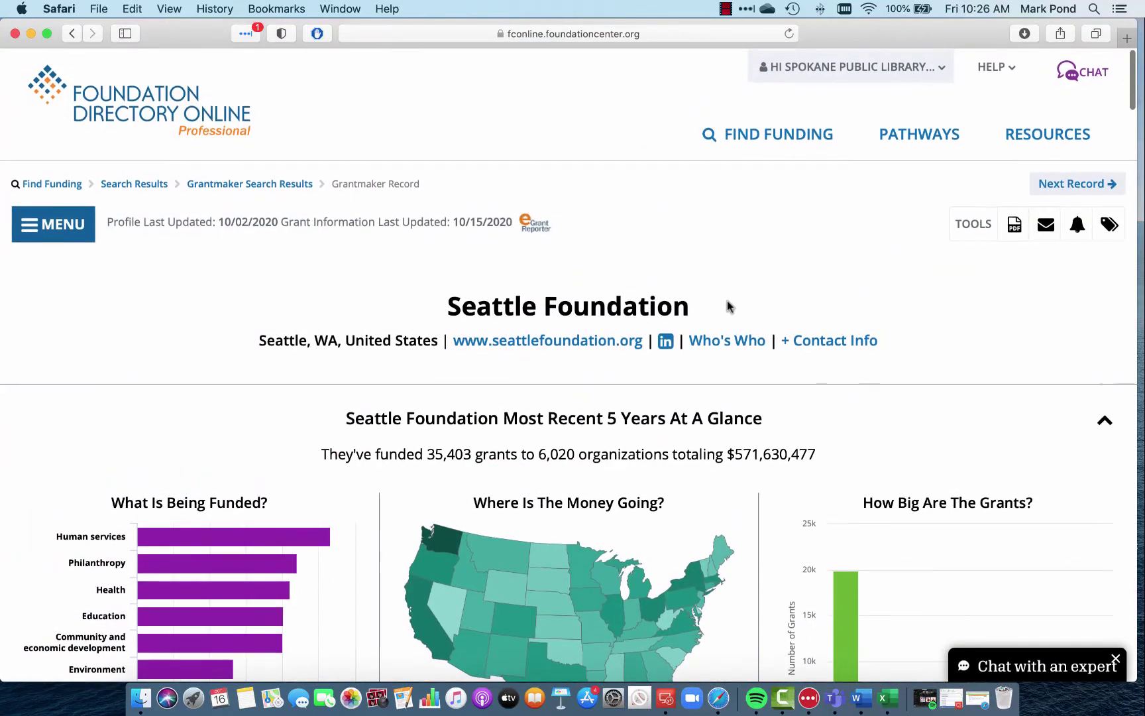
click(1016, 219)
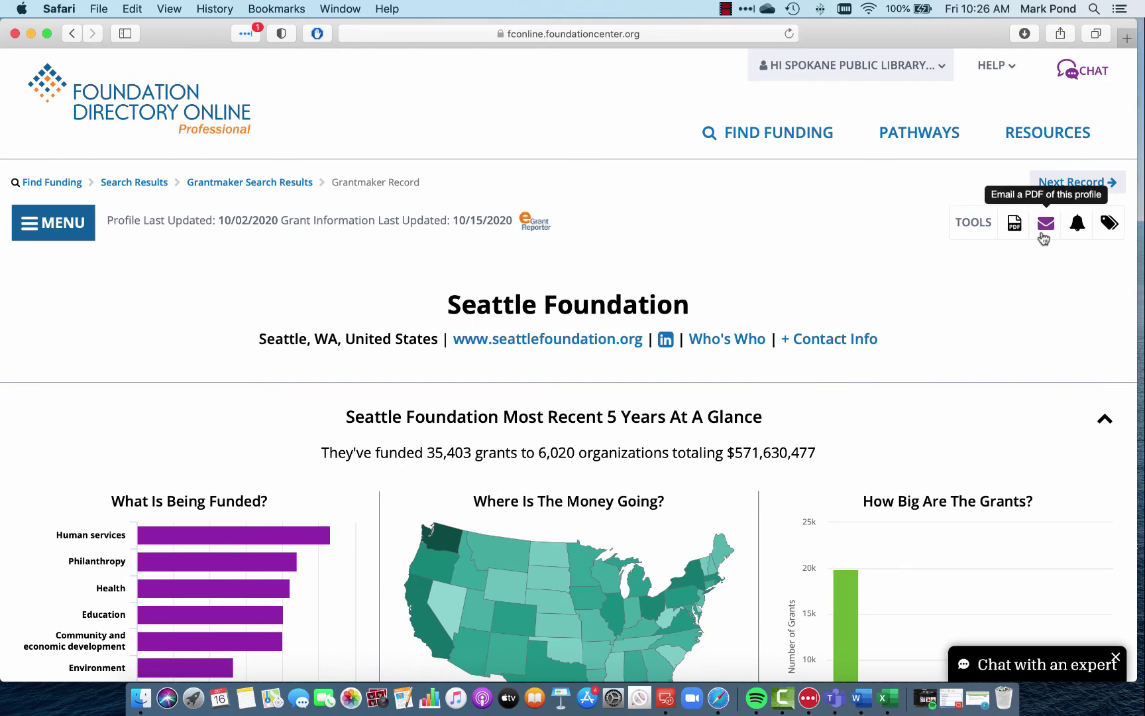
click(250, 183)
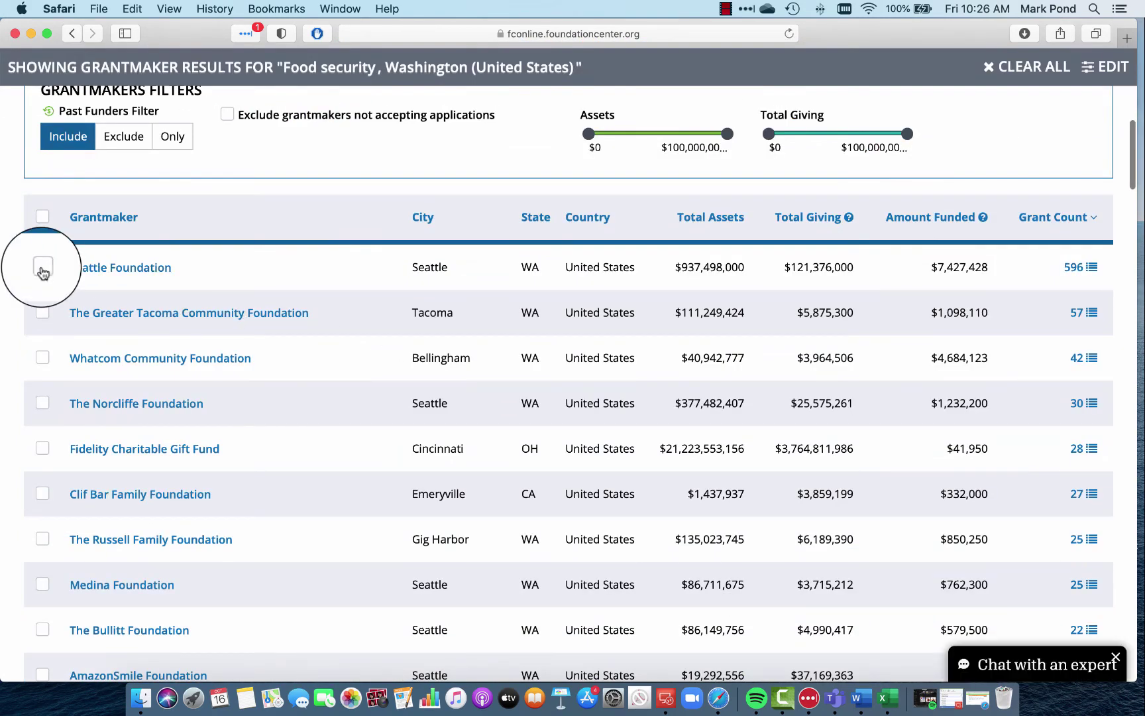
Step: Tick the top six grantmakers, Seattle Foundation through Clif Bar Family Foundation, for export
click(42, 312)
click(42, 358)
click(42, 406)
click(43, 450)
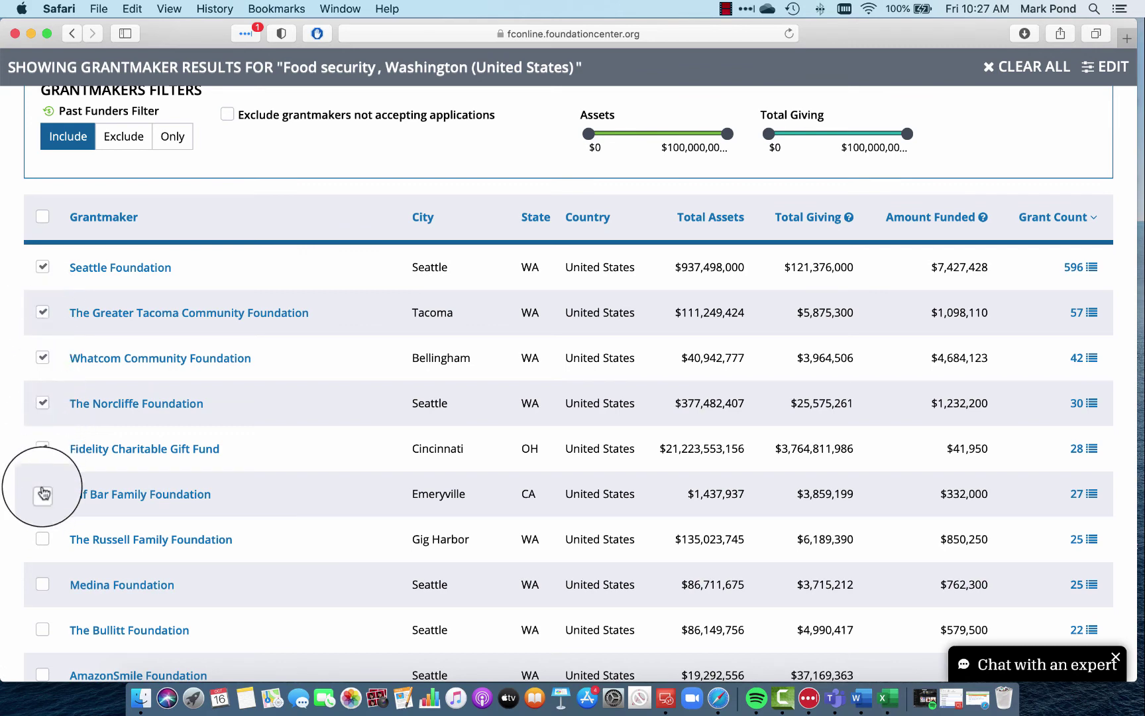
scroll(1010, 352, up, 3)
scroll(1006, 351, up, 1)
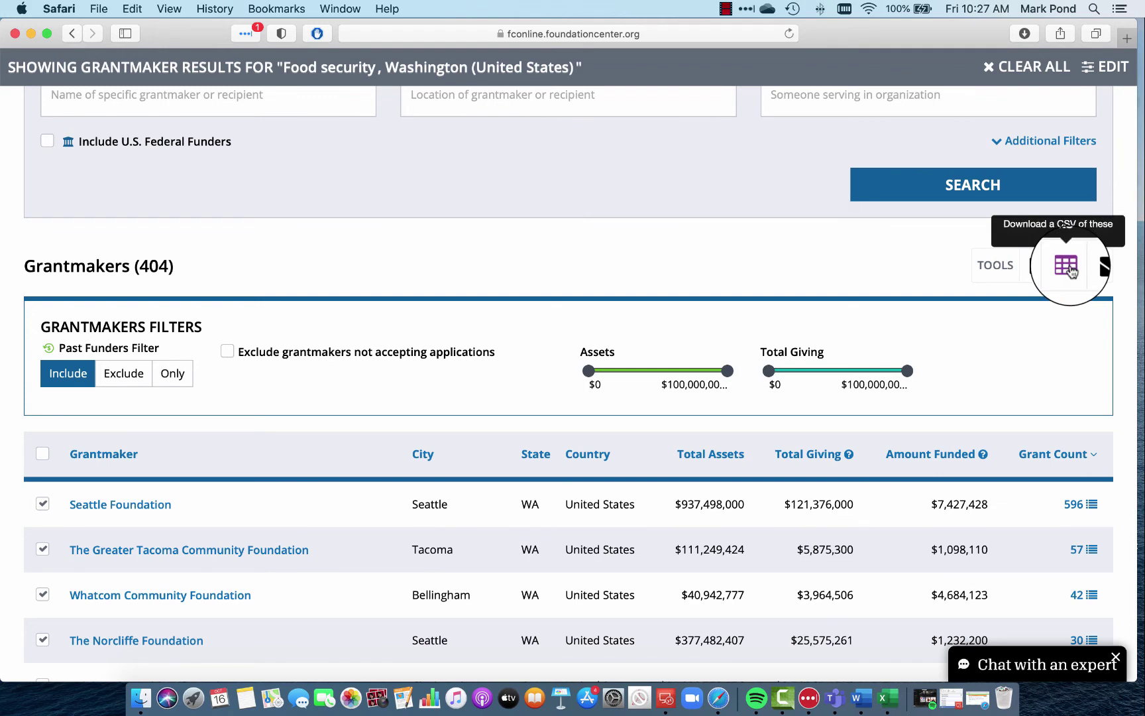
scroll(1070, 272, up, 1)
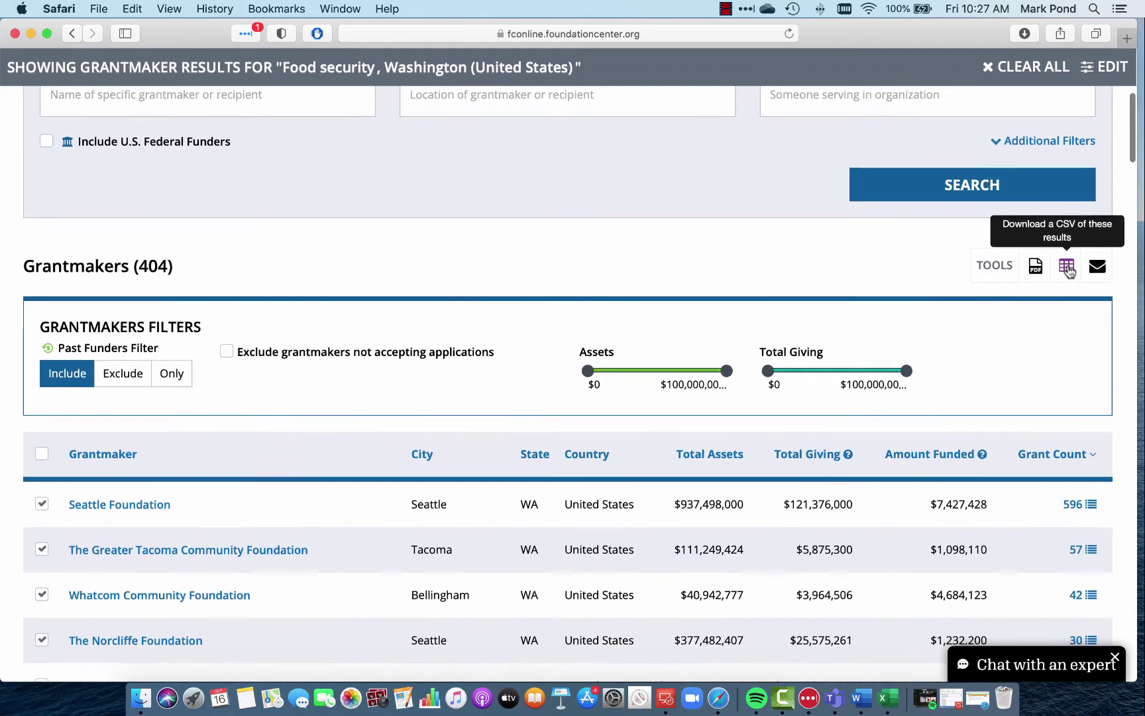
Step: Export the marked grantmakers as CSV and select data-12.csv in Safari's downloads
click(1068, 268)
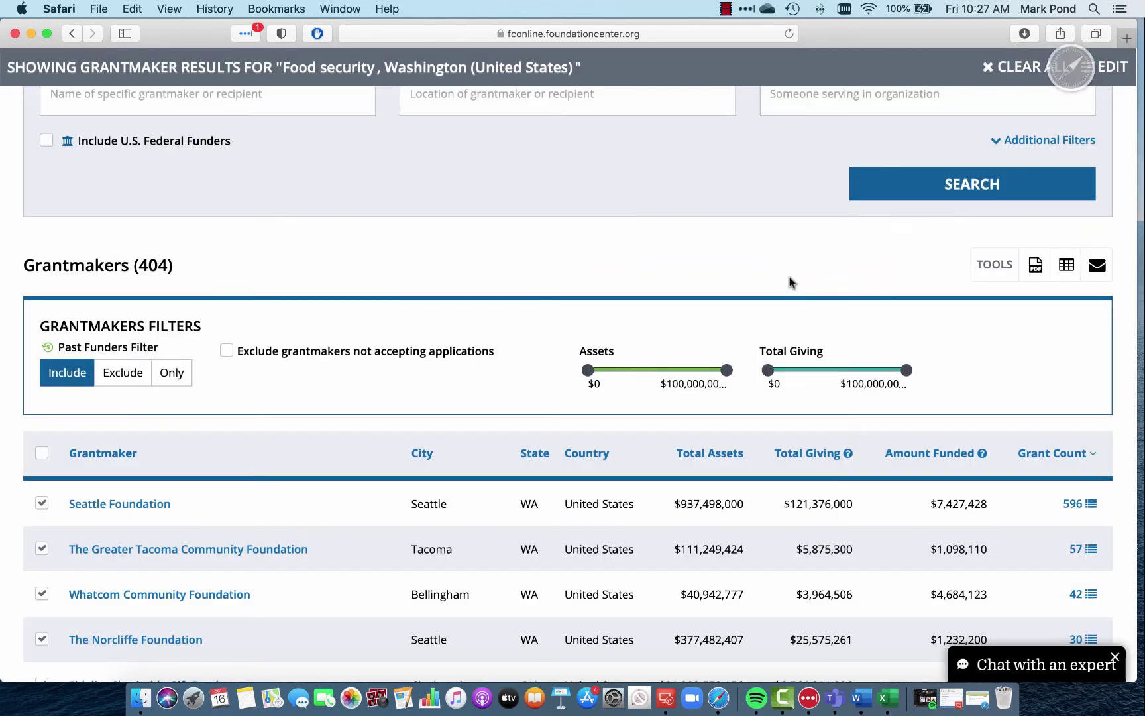
click(1025, 34)
click(878, 96)
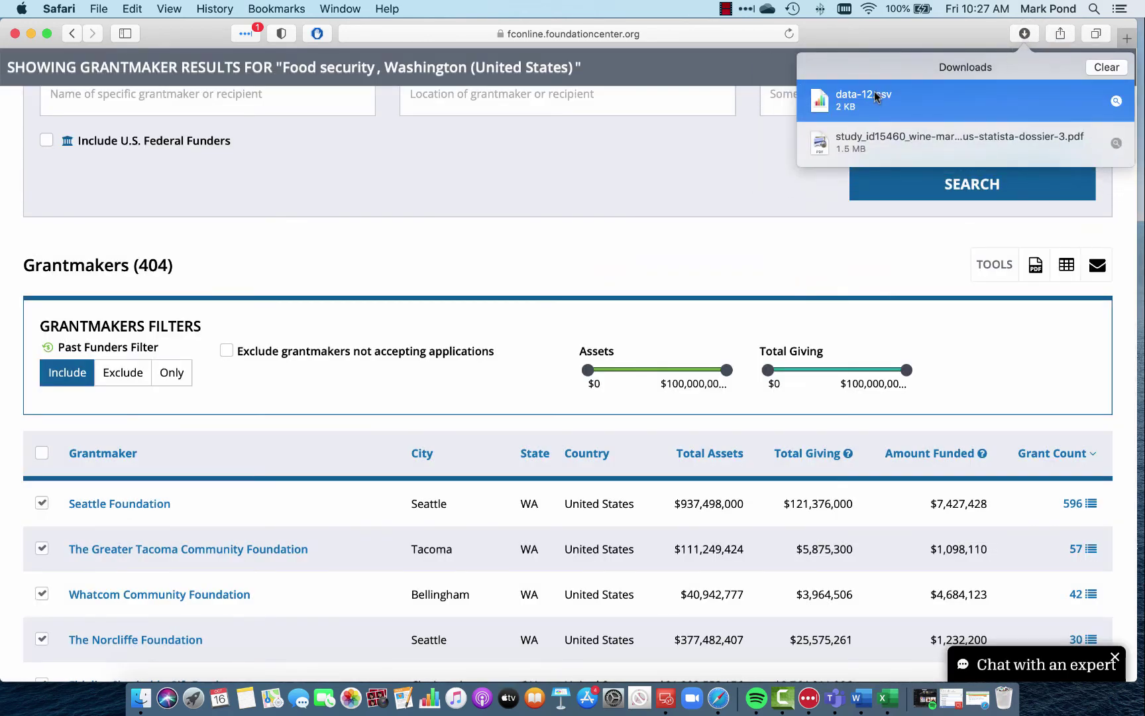
Step: Open data-12.csv in Numbers and scan row 2 out to Grant Count and back to Grantmaker Name
double_click(901, 114)
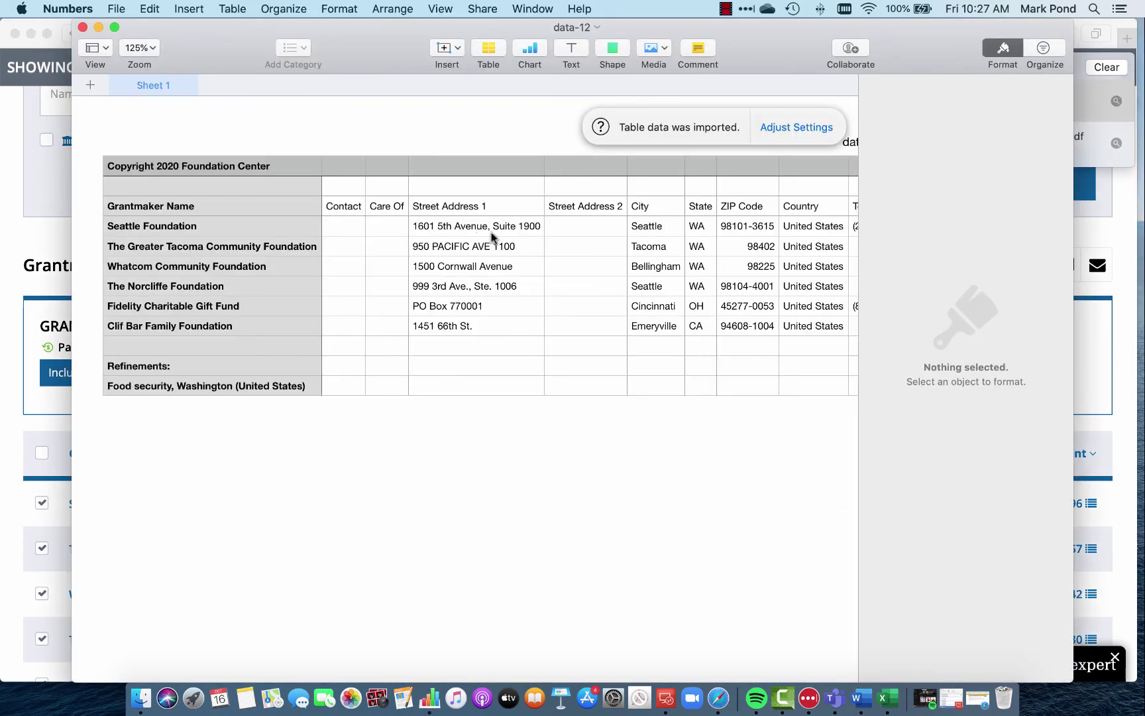
click(529, 191)
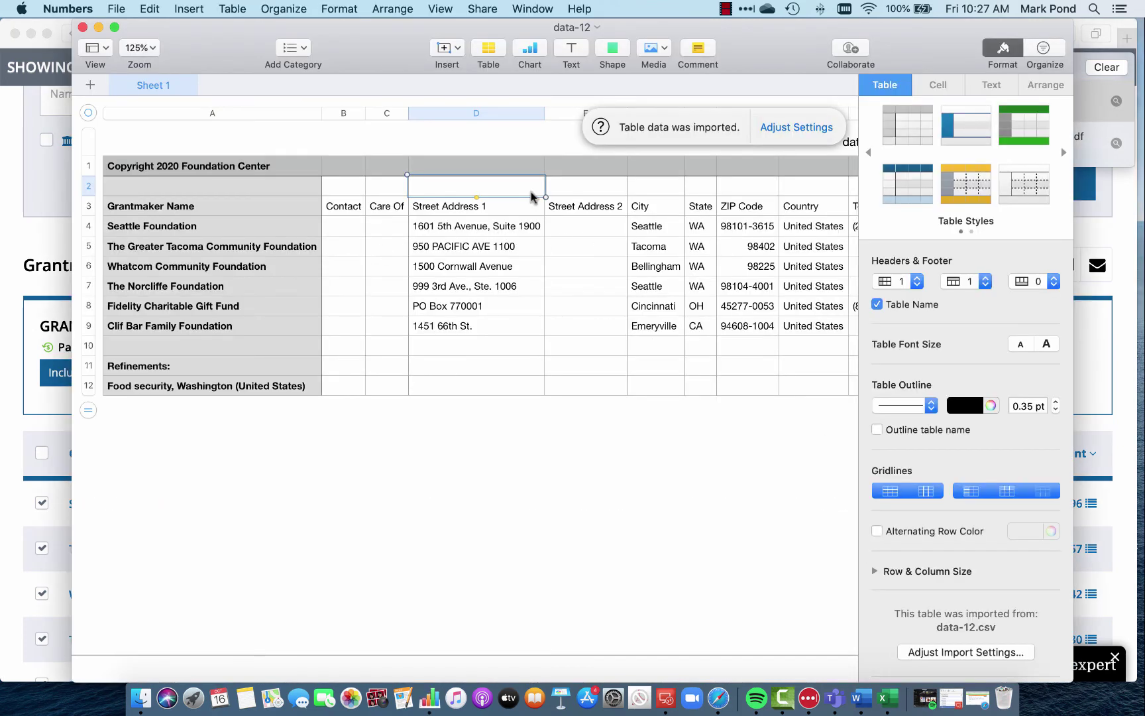
key(Right)
key(Right)
key(Right)
key(Right)
key(Right)
key(Right)
key(Right)
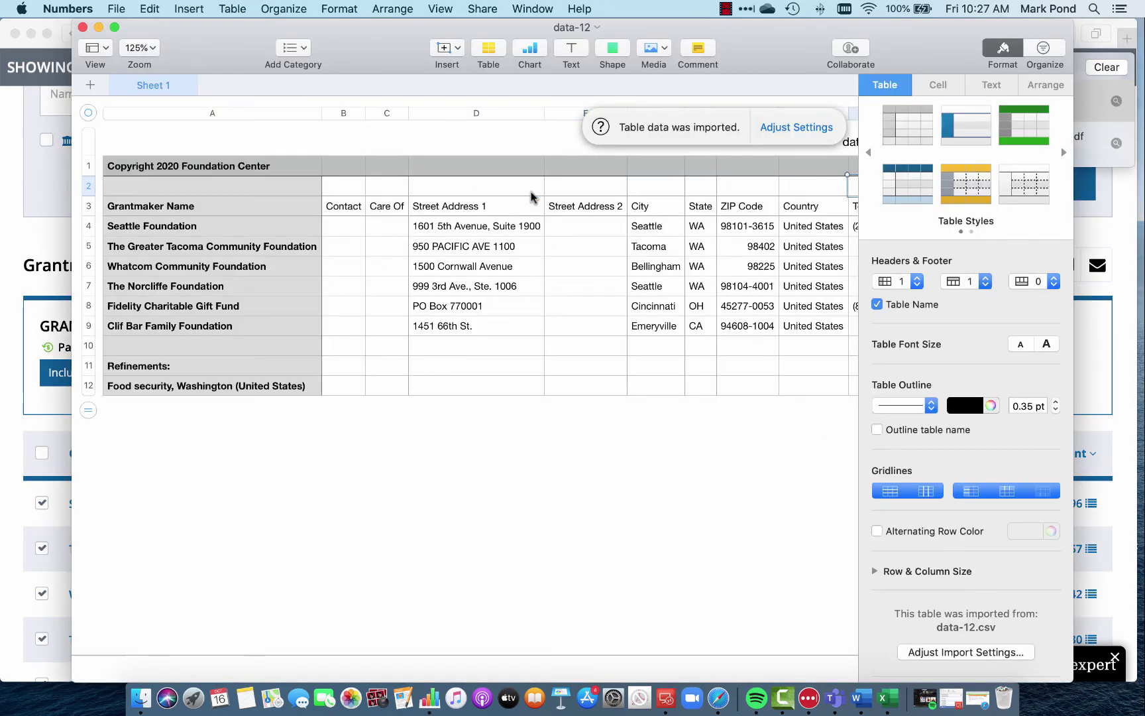
key(Right)
key(Right)
key(Right)
key(Right)
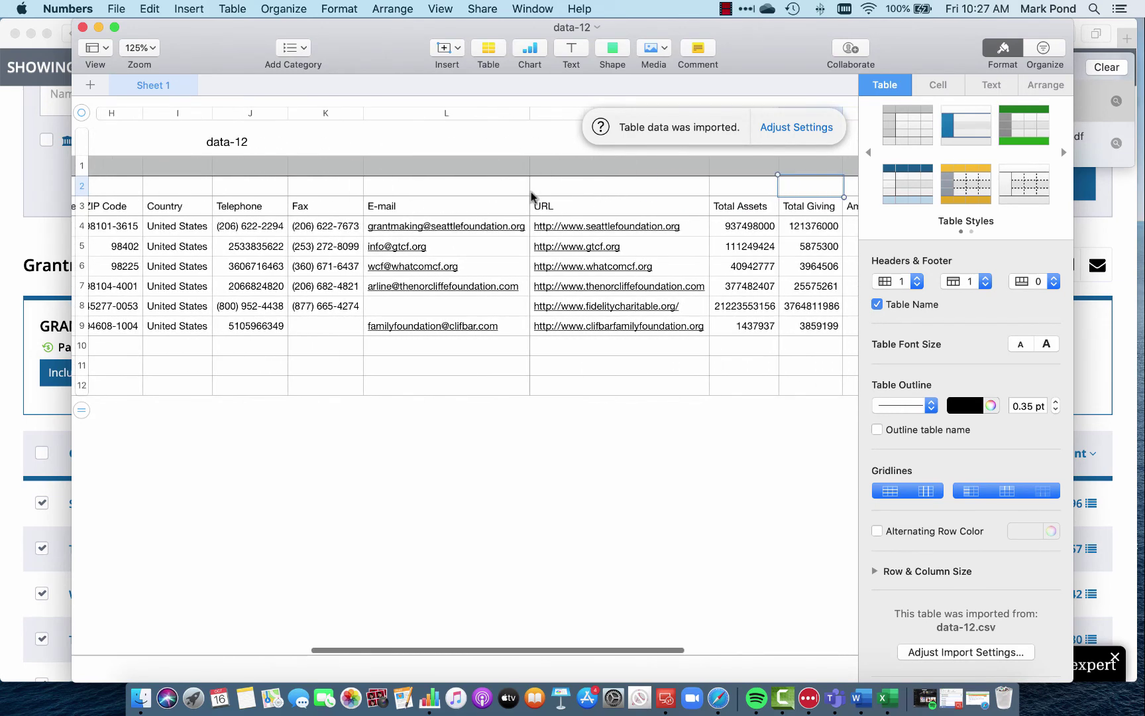
key(Right)
key(Right)
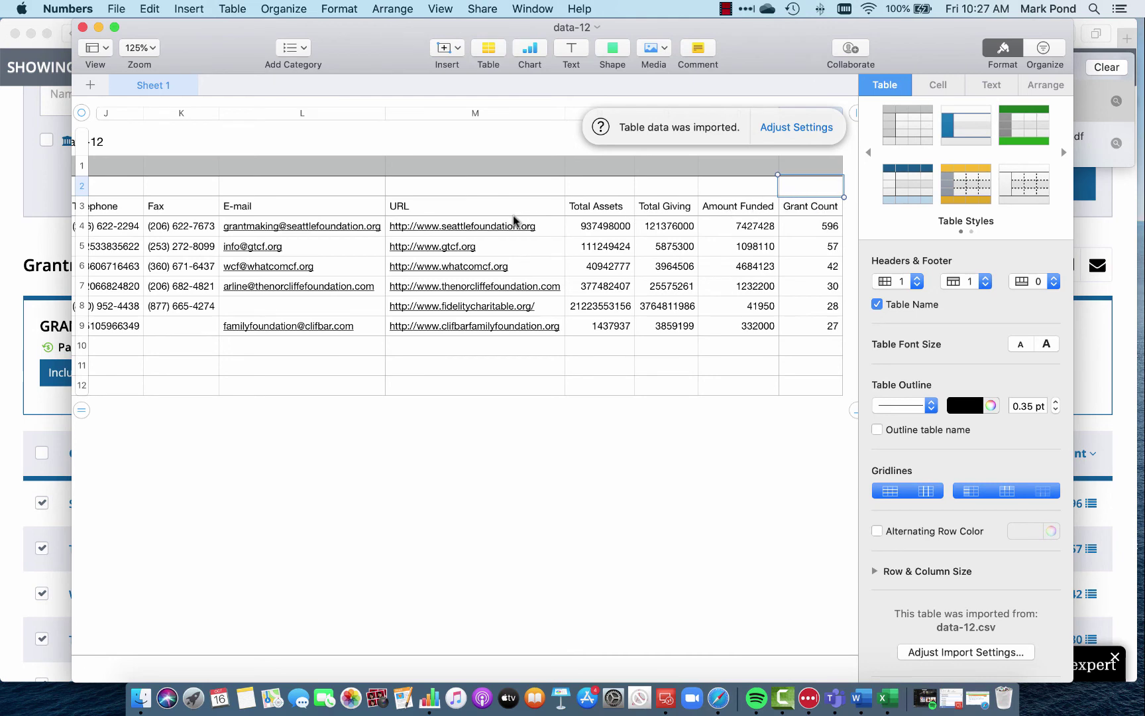
key(Left)
key(Left)
key(Left)
key(Left)
key(Left)
key(Left)
key(Left)
key(Left)
key(Left)
key(Left)
key(Left)
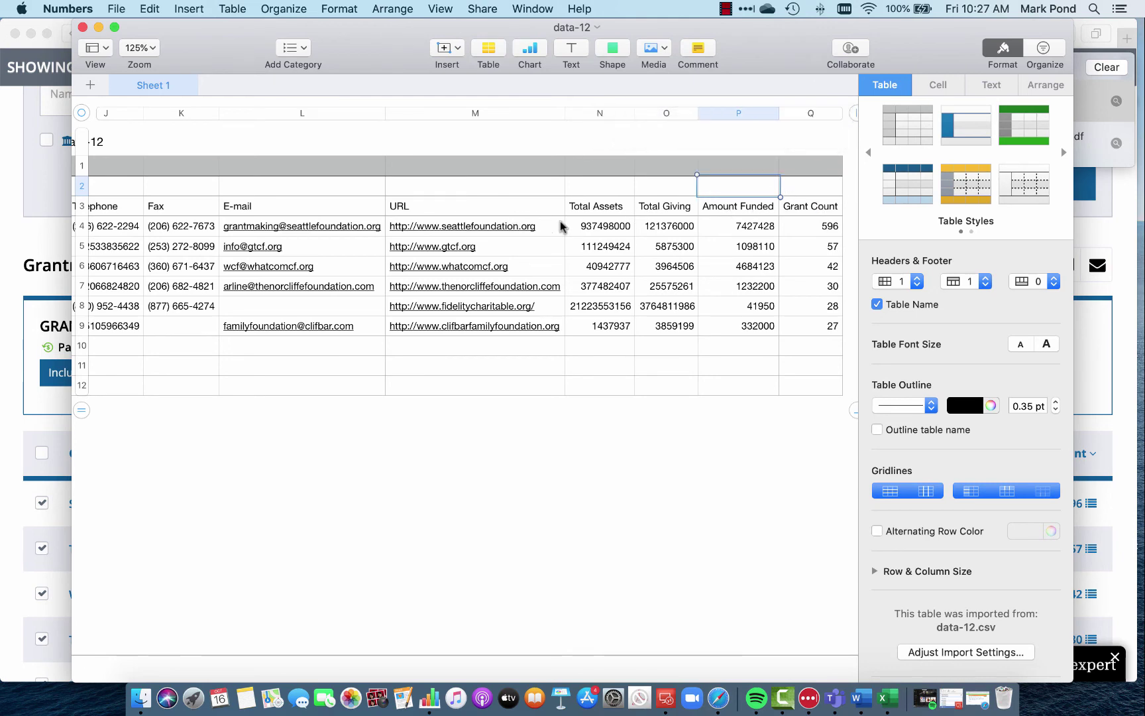
key(Left)
key(Left)
key(Left)
key(Left)
key(Left)
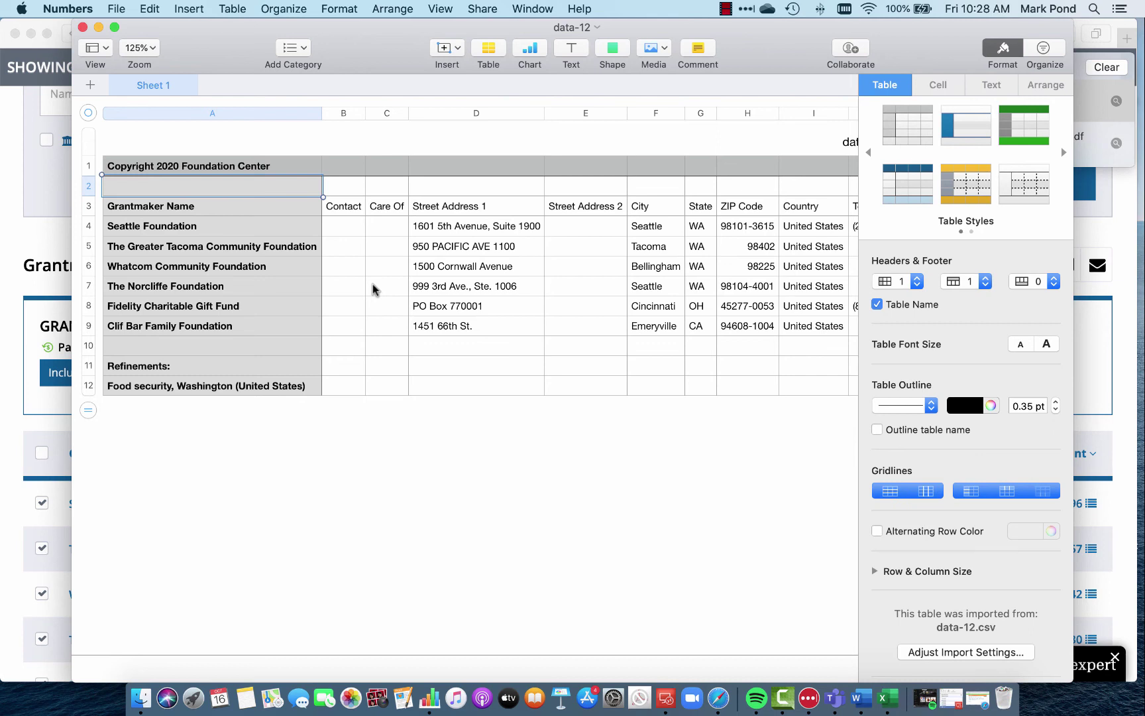
Step: Close the data-12 spreadsheet in Numbers and clear Safari's downloads list
click(82, 27)
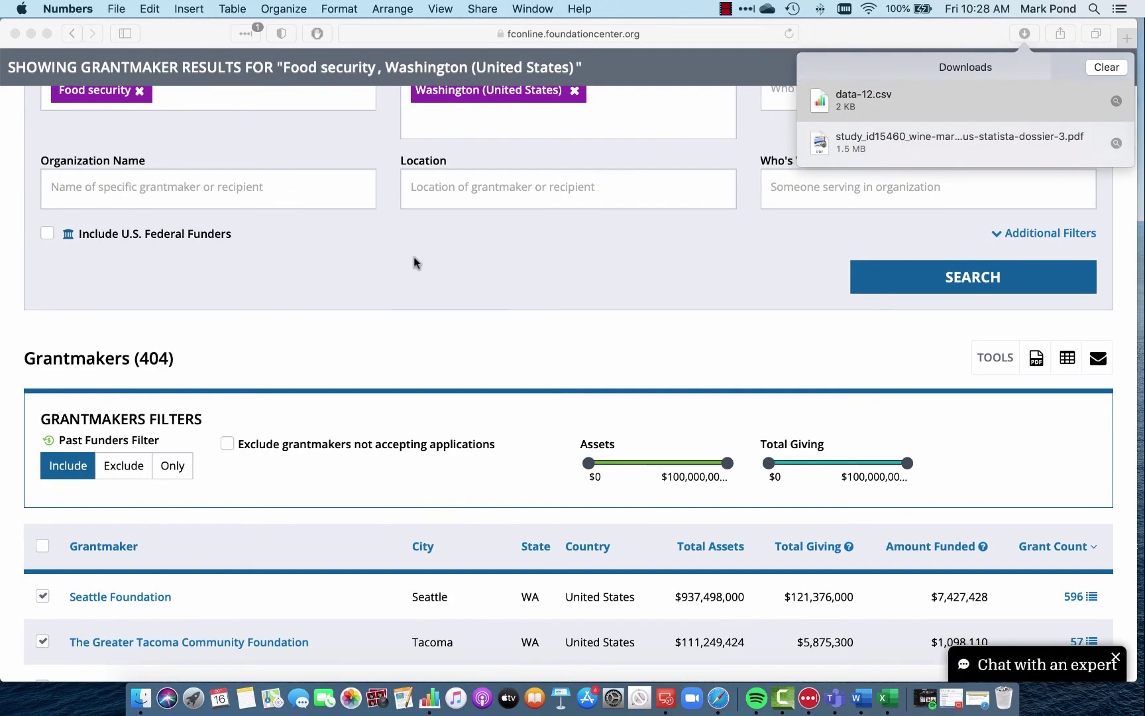
click(1106, 68)
scroll(532, 349, up, 5)
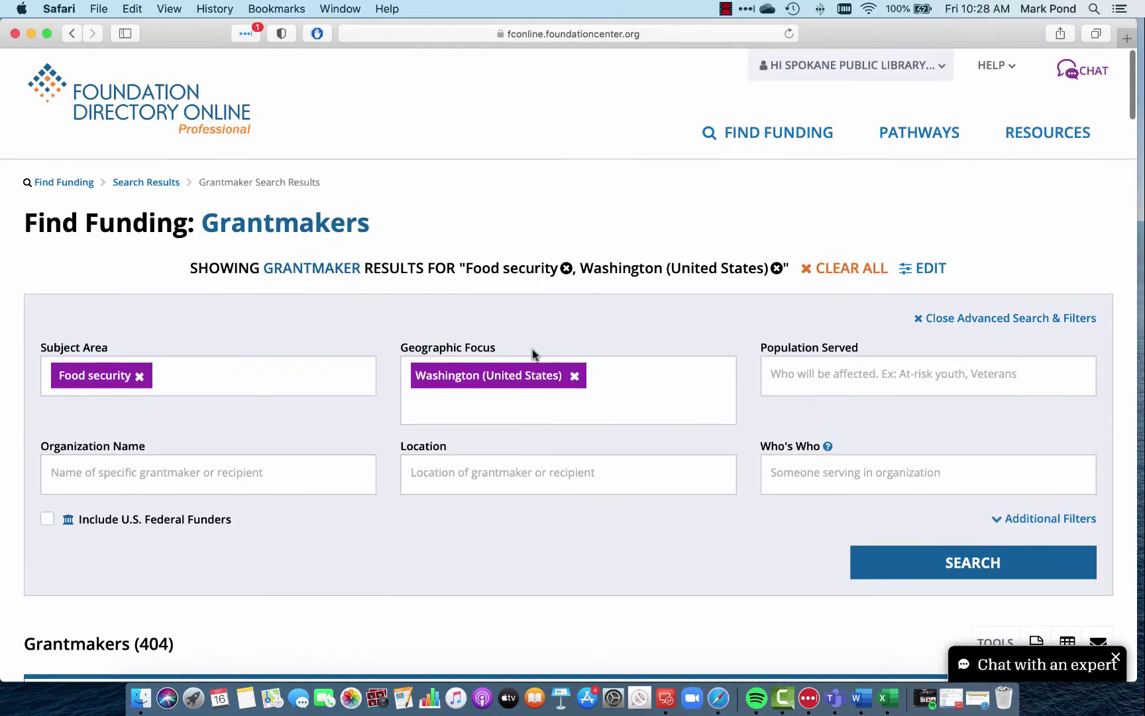
Step: Go back to the Search Results overview: 404 grantmakers, 1,938 grants, 228 recipients
click(170, 184)
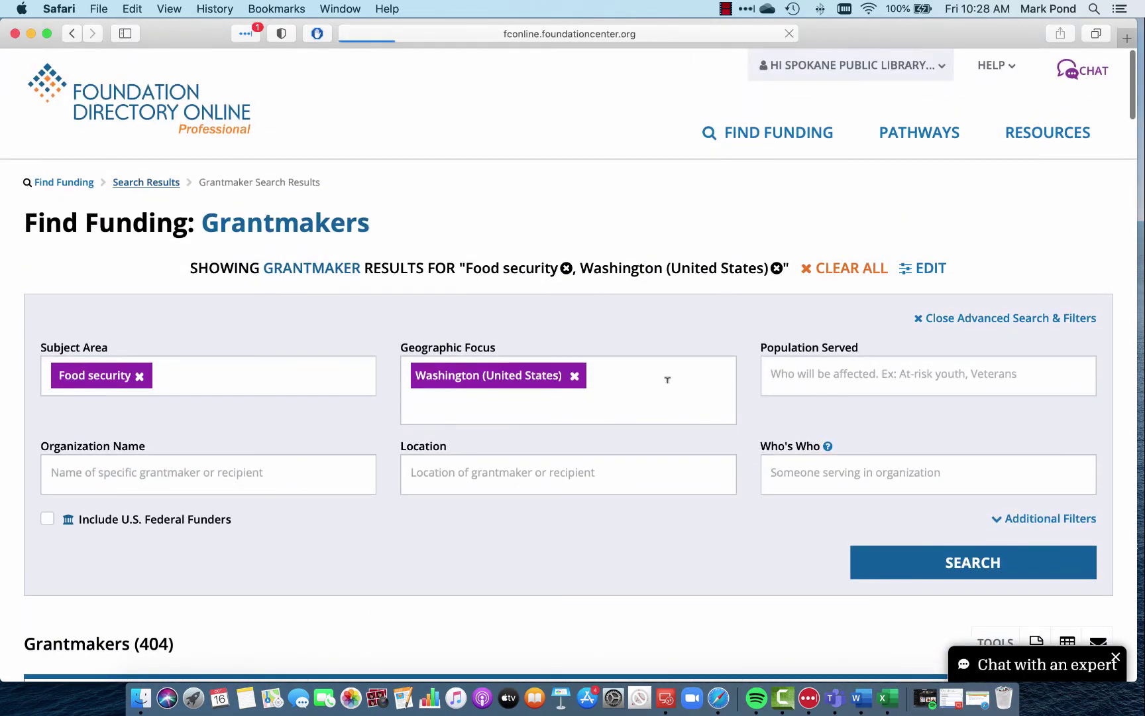
scroll(690, 432, down, 10)
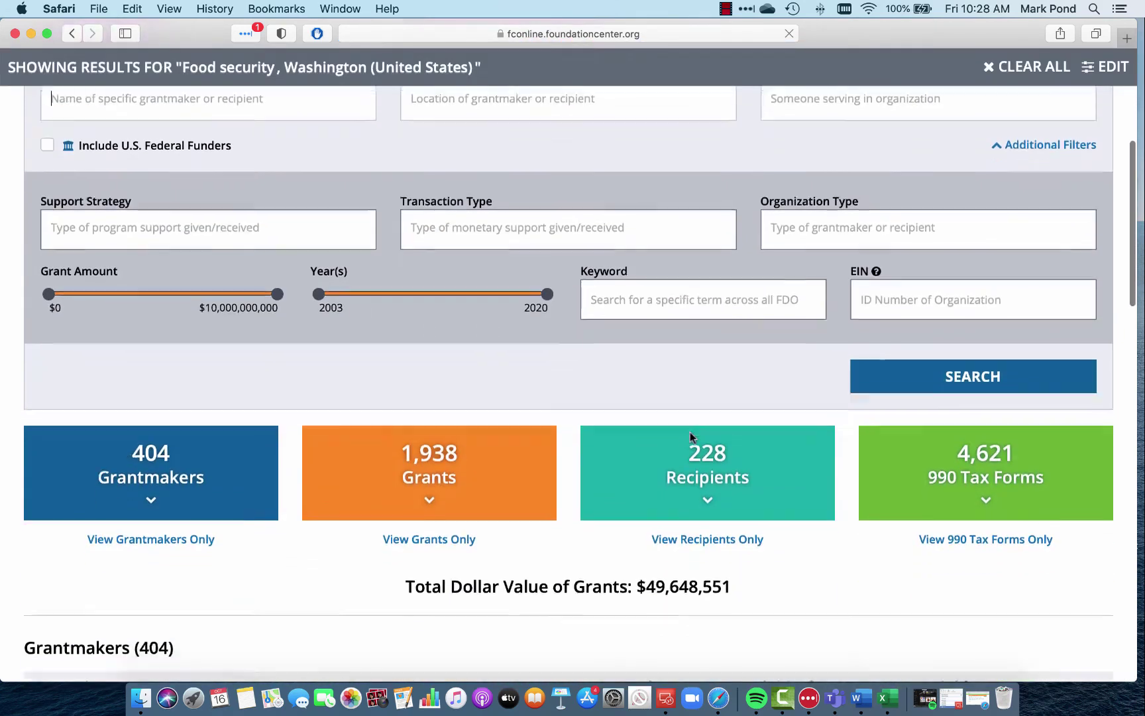
scroll(690, 431, down, 2)
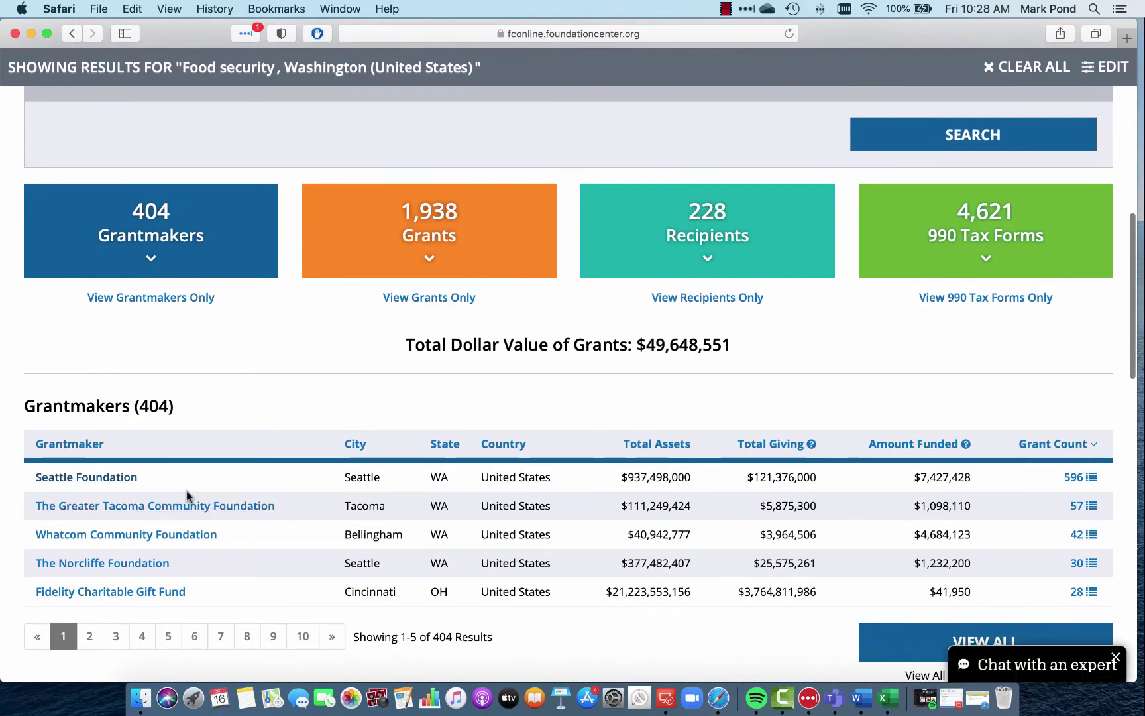
scroll(222, 457, down, 6)
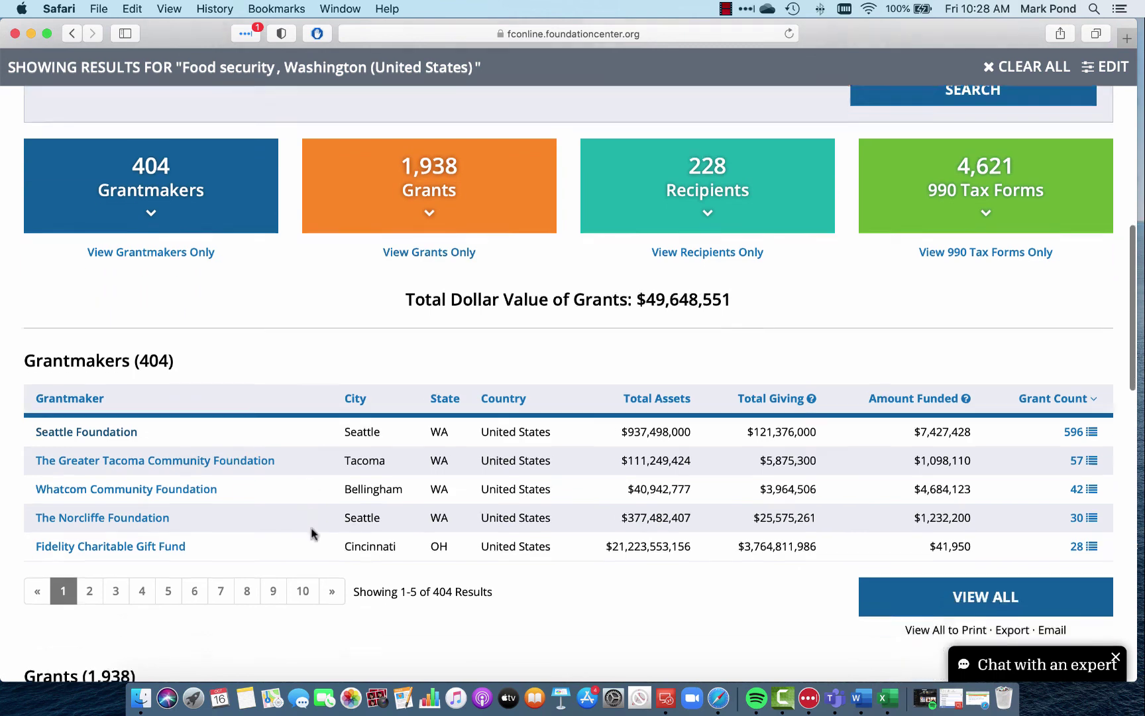
scroll(222, 458, down, 4)
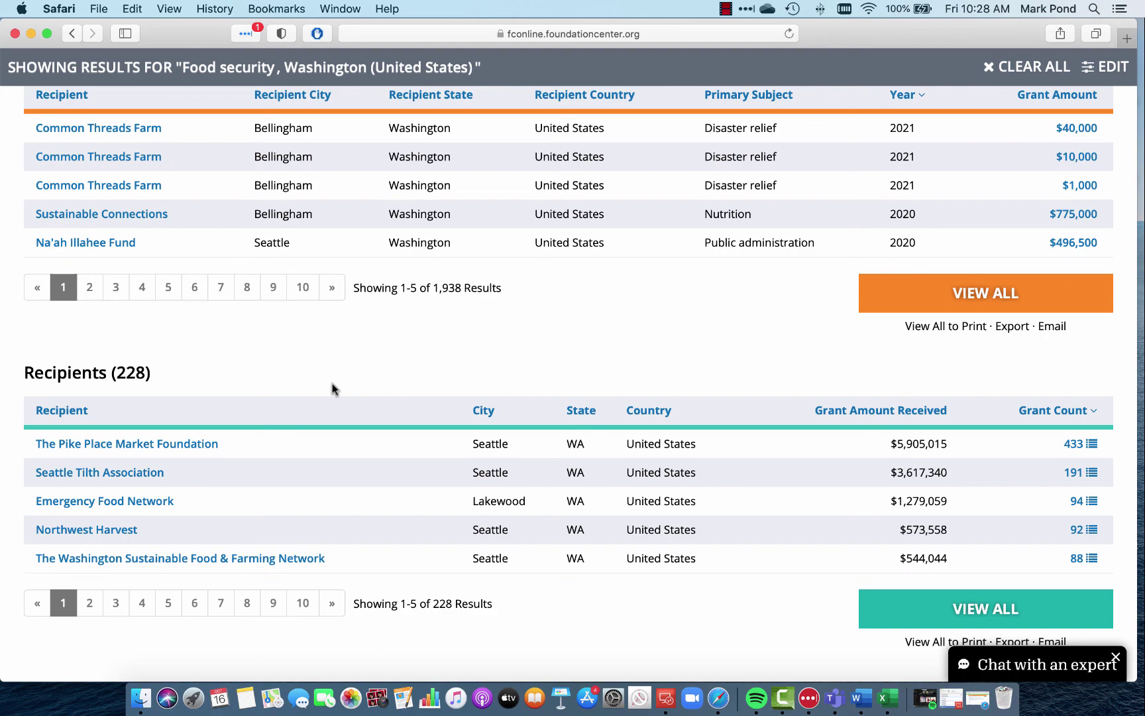
scroll(331, 383, up, 10)
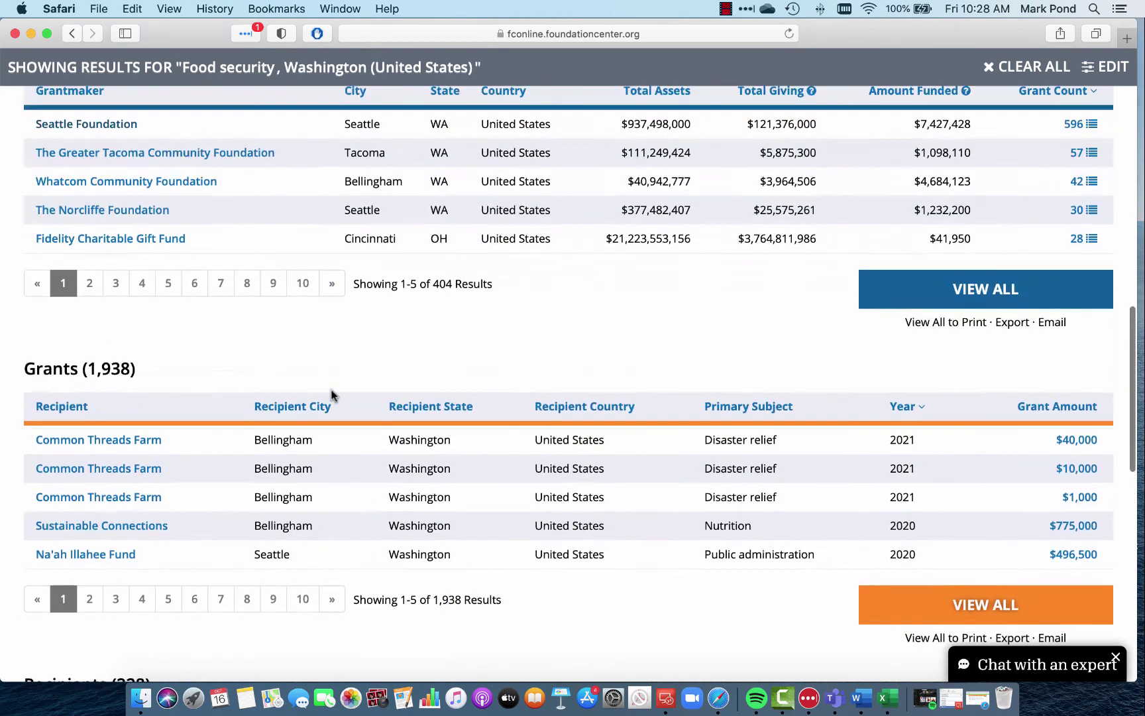
scroll(332, 395, up, 10)
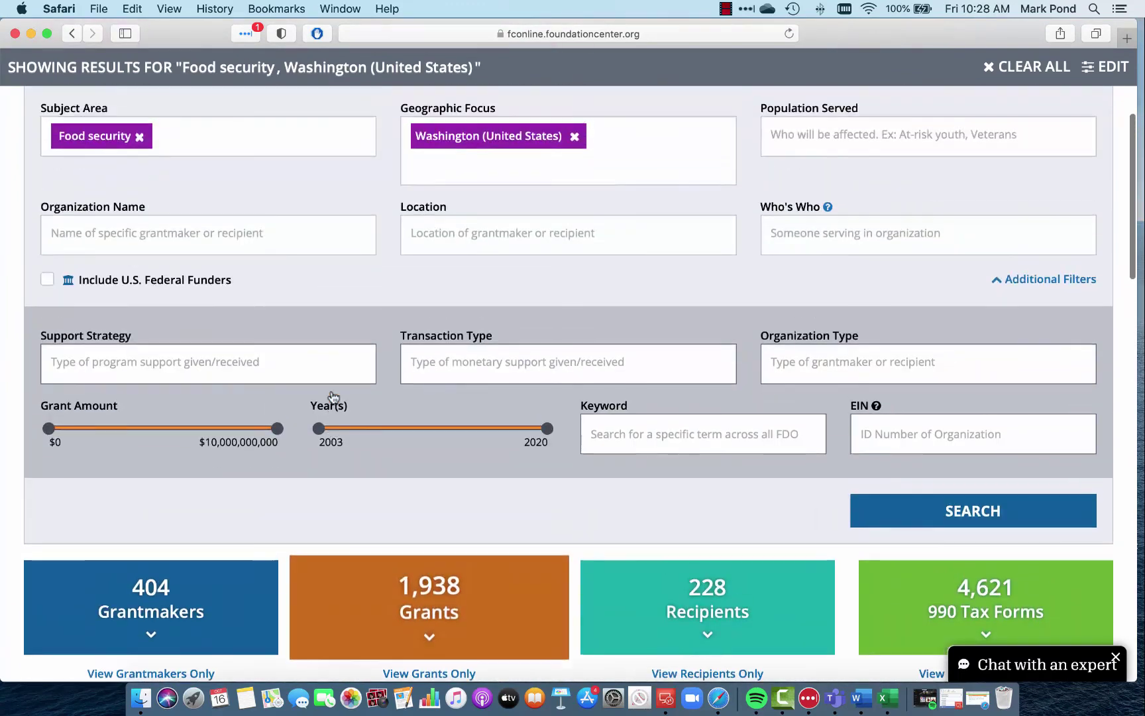
scroll(334, 397, up, 2)
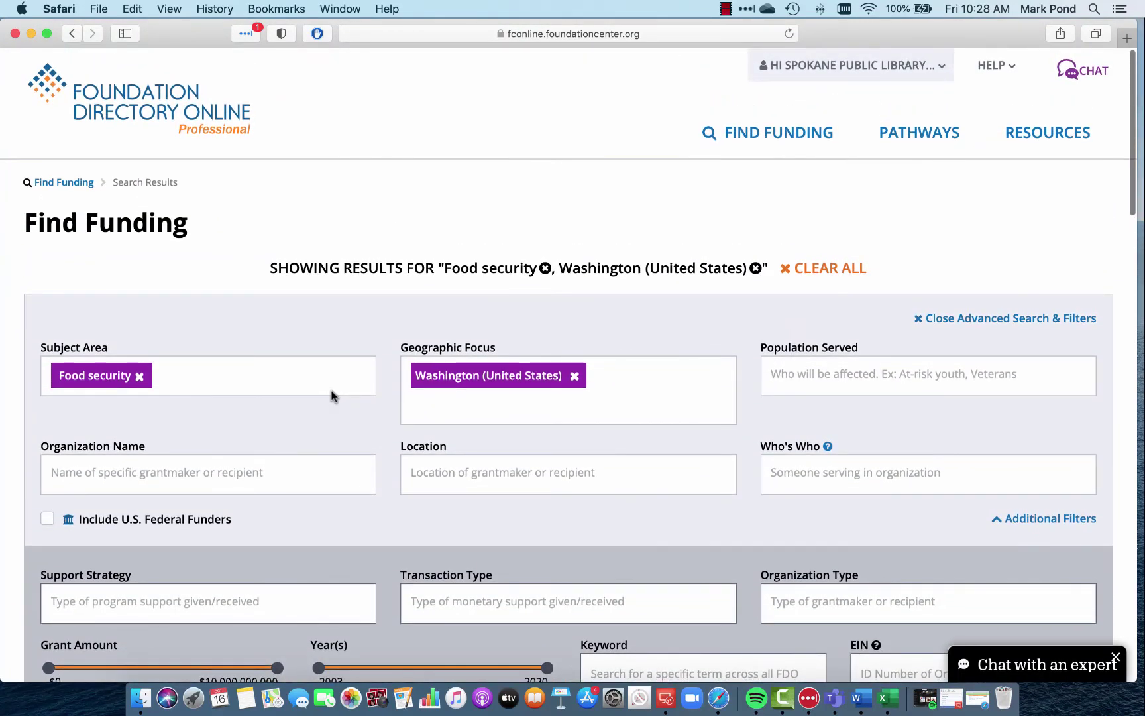